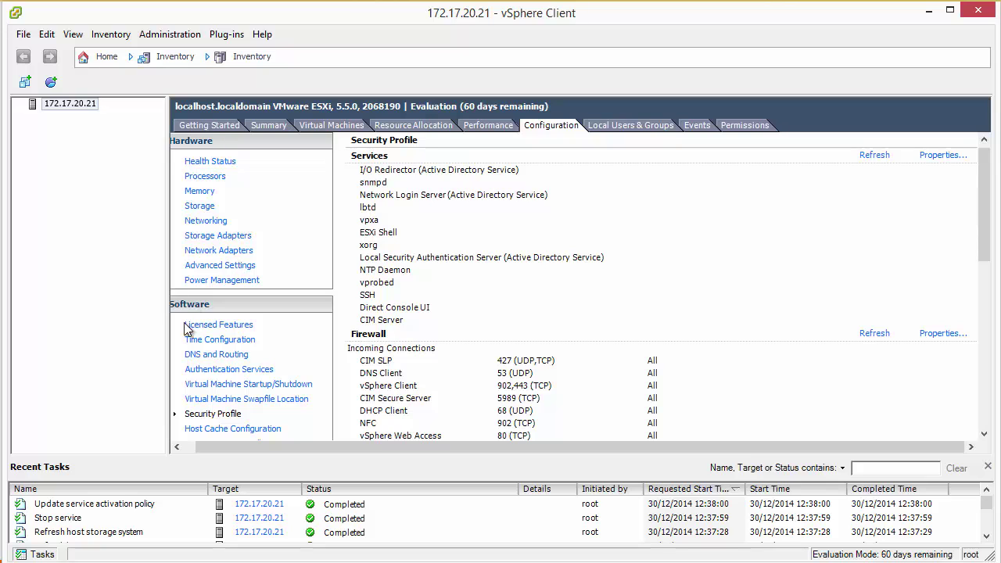
Show the host's Networking page (vSwitch0 on vmnic4) and start the Add Network Wizard.
click(201, 222)
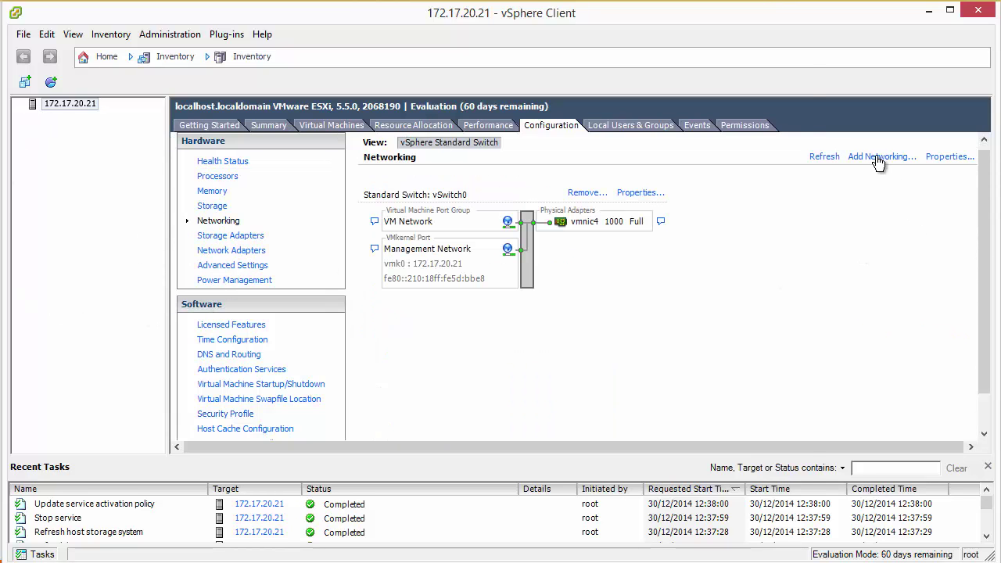
click(878, 159)
Choose a VMkernel connection on a new standard switch using vmnic7 instead of vmnic0.
click(361, 217)
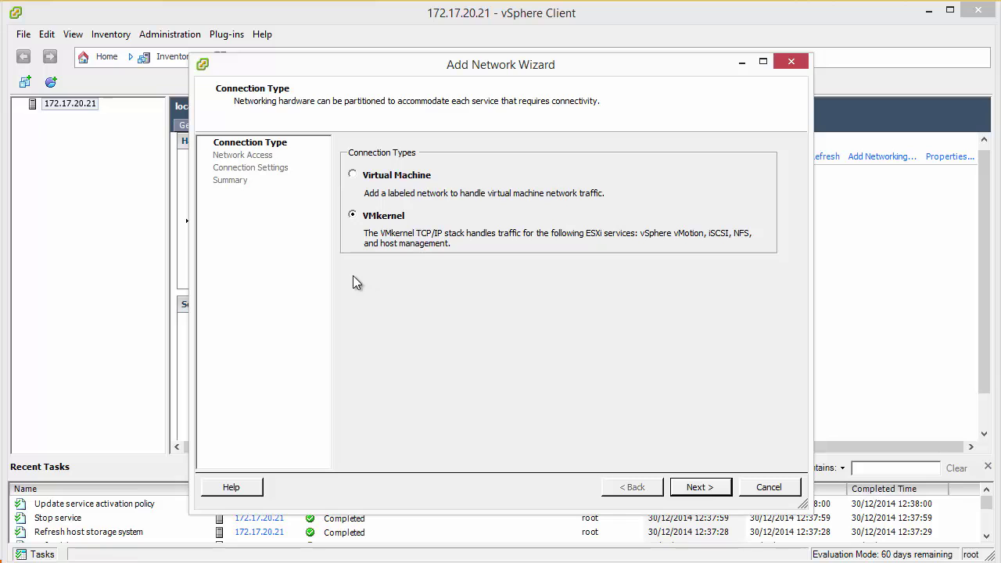
click(713, 489)
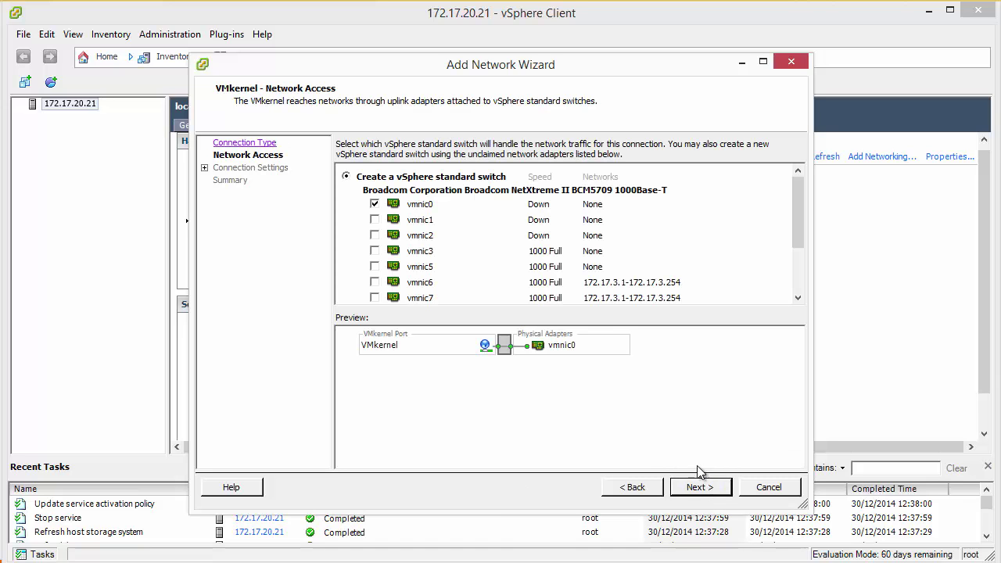
click(374, 298)
click(374, 204)
drag(803, 227, 804, 249)
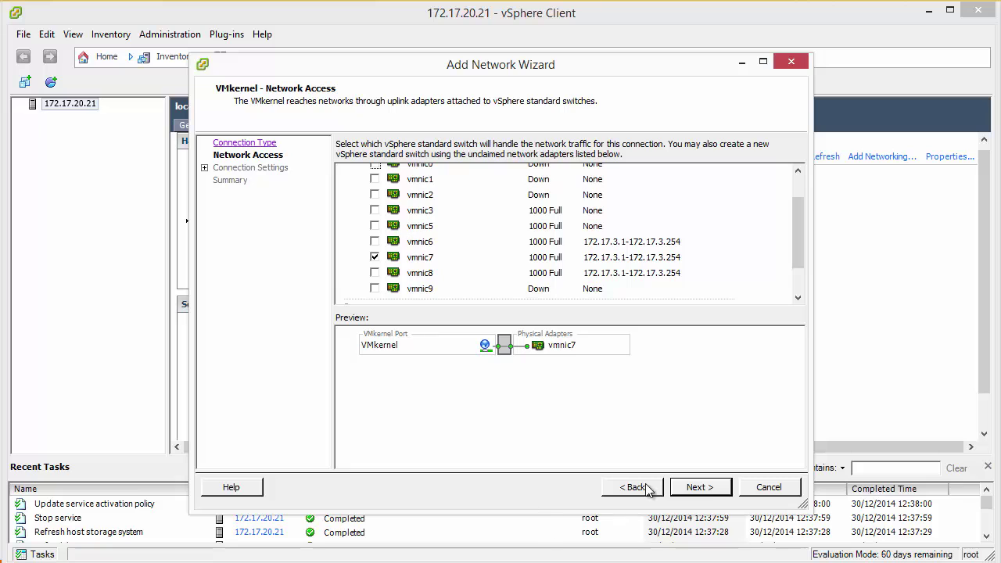
click(693, 488)
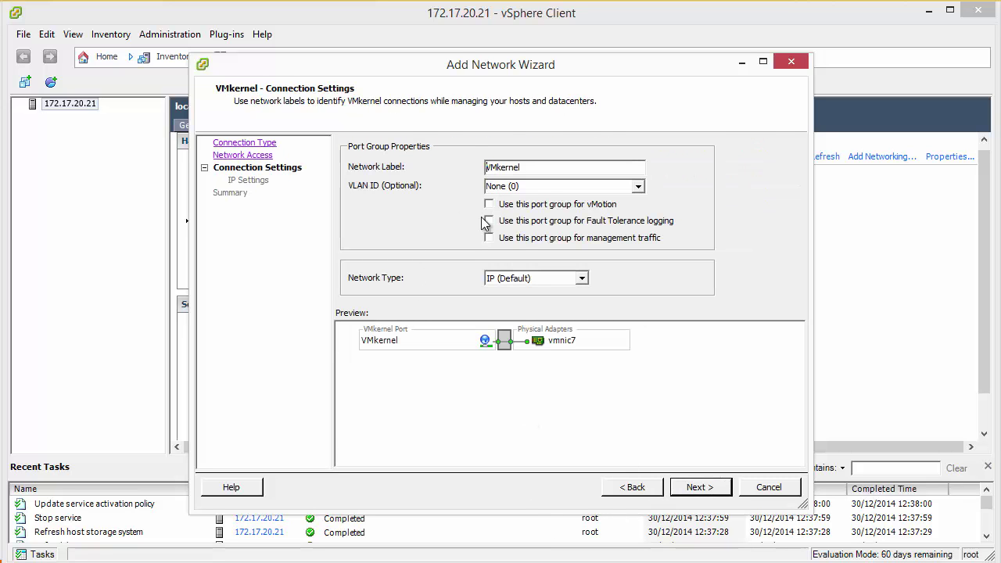
Label the VMkernel port 'ISCSI VMkernel' with IP (Default) as the network type.
text(ISCSI)
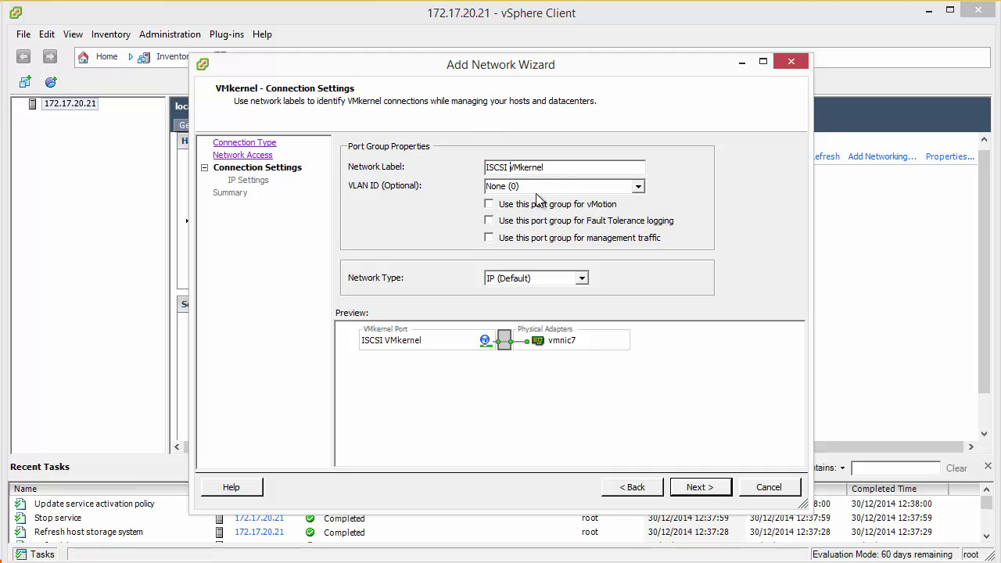
click(582, 279)
click(583, 286)
click(686, 491)
Enter IP address 172.30.20.40 with subnet mask 255.255.0.0.
click(547, 183)
text(172.)
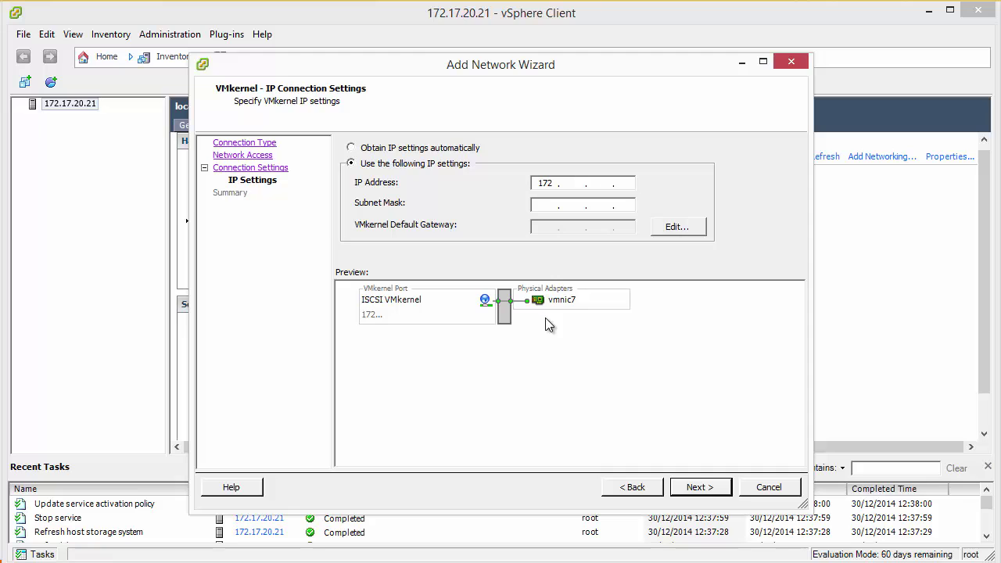
text(17.30)
double_click(571, 183)
text(30)
double_click(599, 183)
text(20.40)
key(Tab)
text(255 . 255 . 0 . 0)
Finish the wizard to create vSwitch1 with vmk1, accepting the gateway warning and cancelling DNS/routing.
click(700, 486)
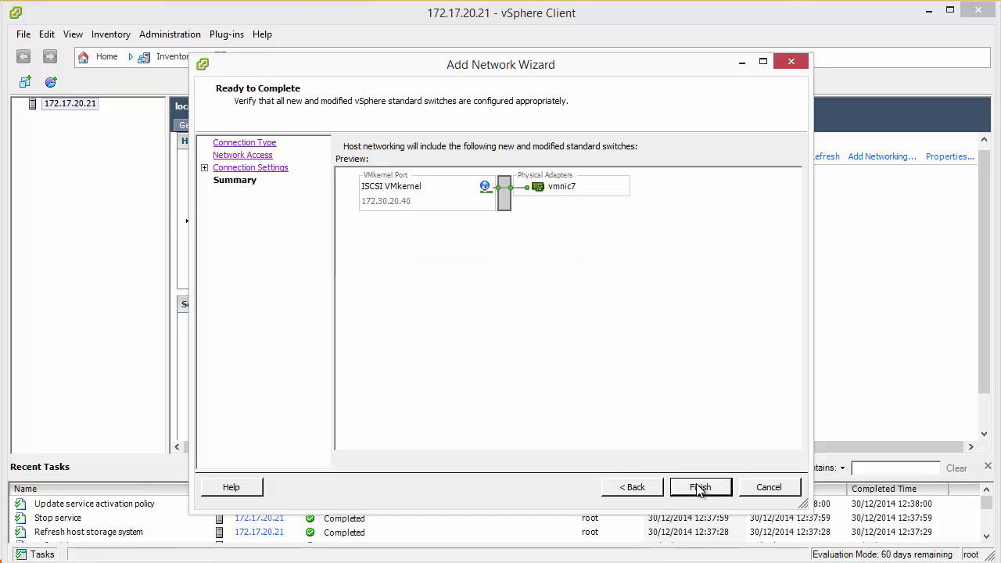
click(700, 486)
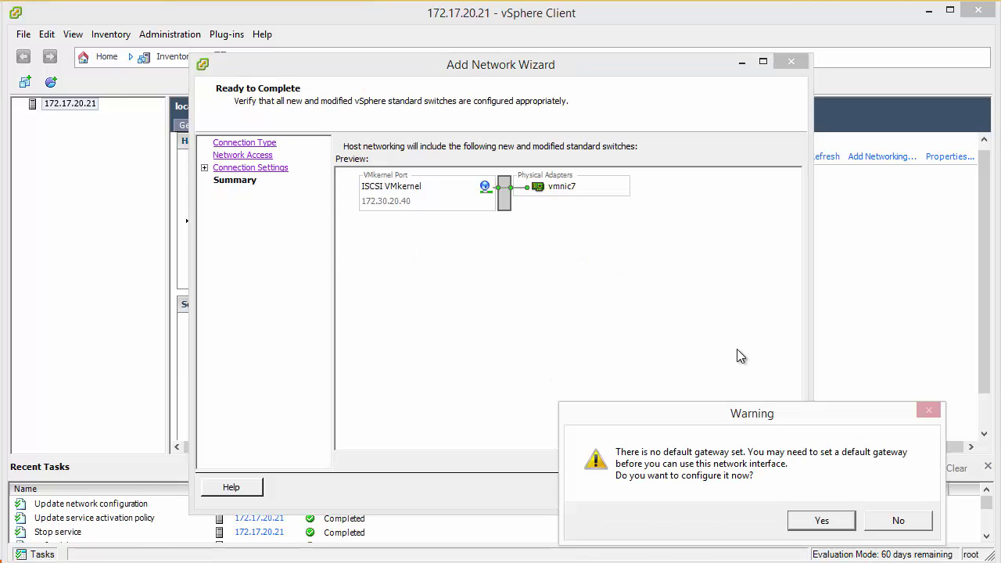
click(821, 518)
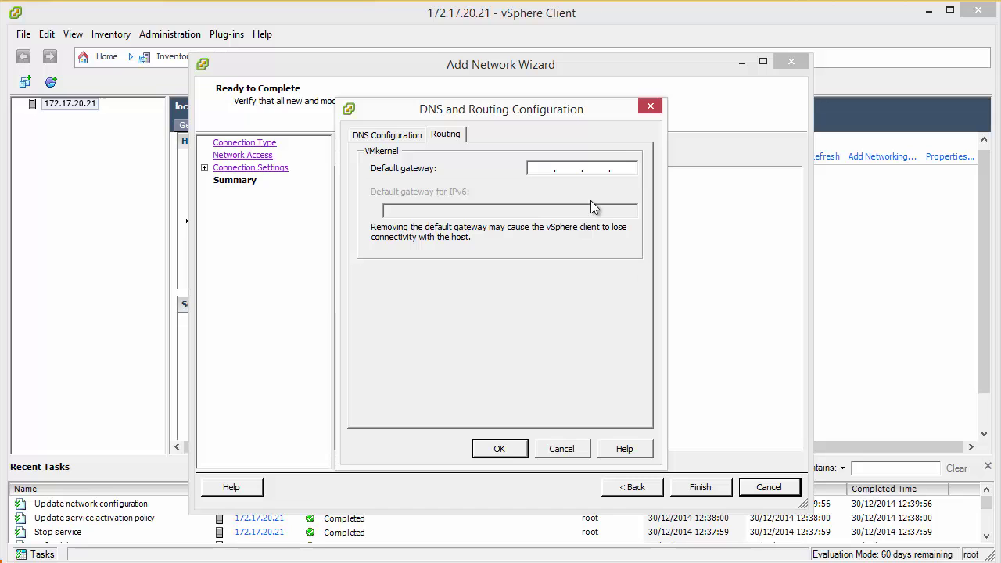
click(557, 448)
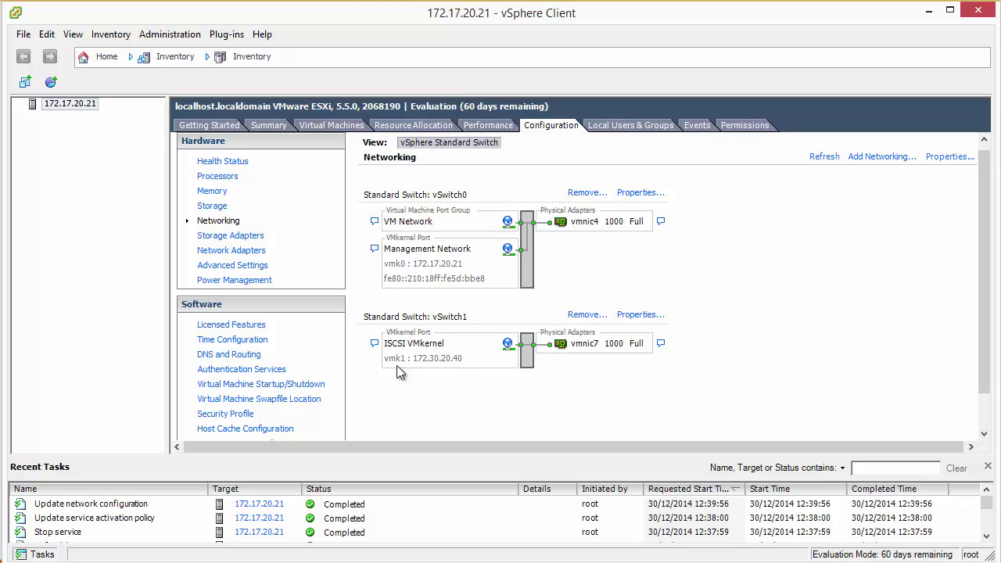
Go to Storage Adapters and show the details of iSCSI Software Adapter vmhba38.
click(210, 232)
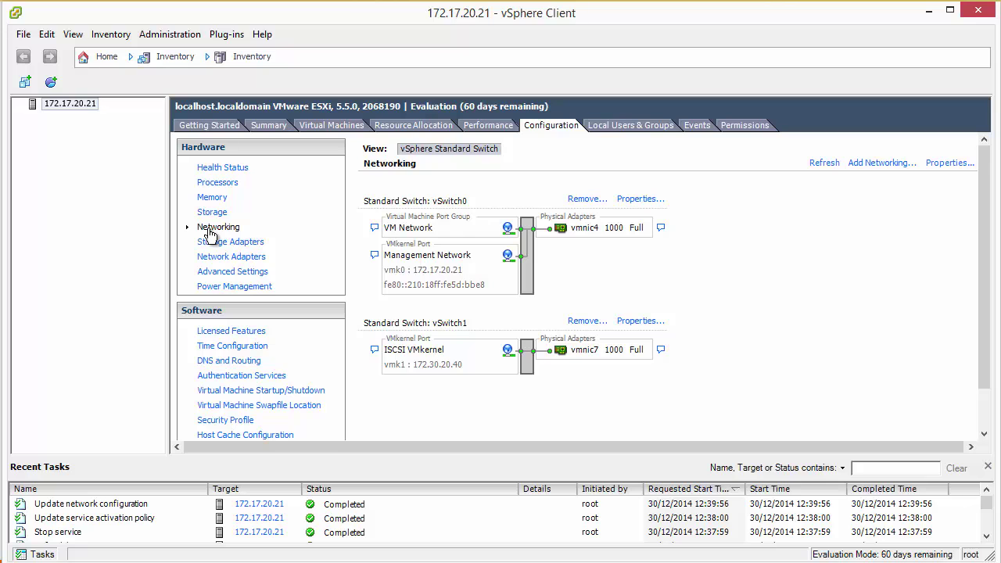
click(215, 246)
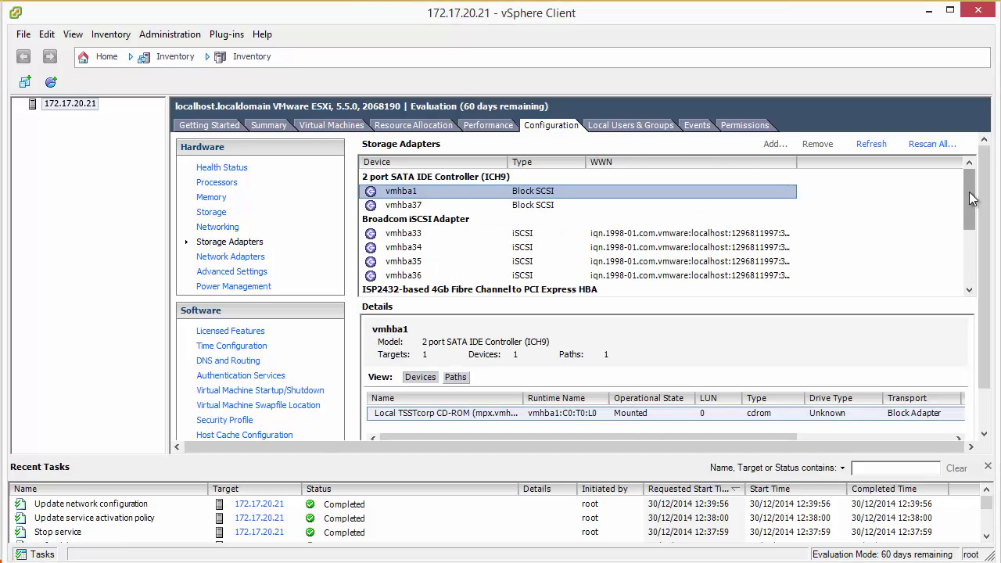
drag(964, 203, 965, 259)
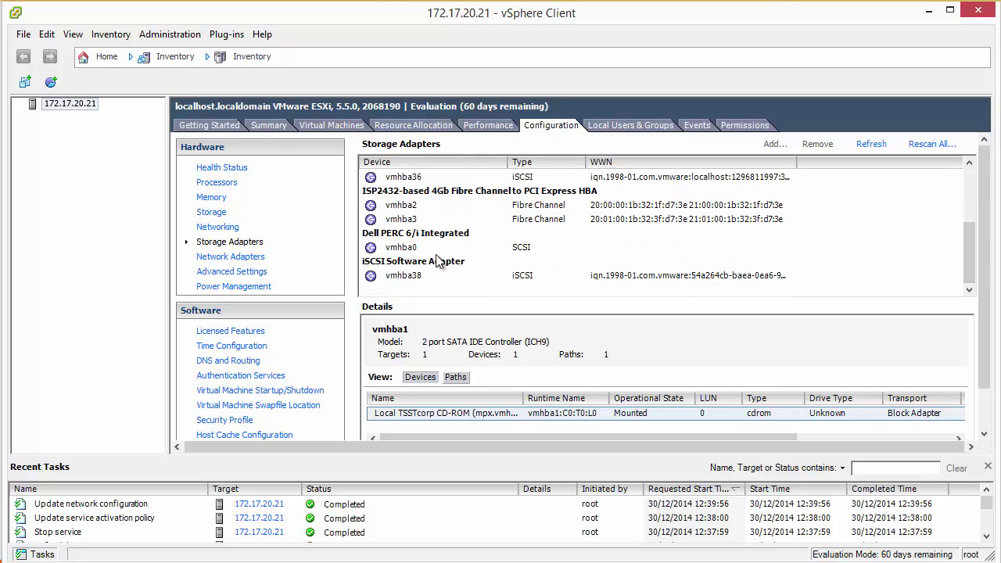
click(400, 275)
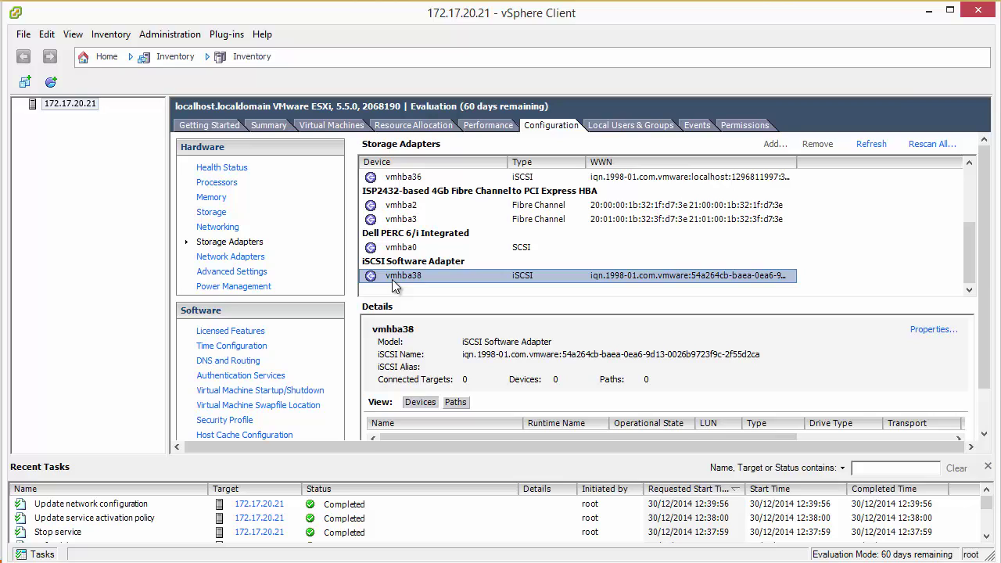
scroll(712, 358, down, 1)
scroll(712, 358, up, 1)
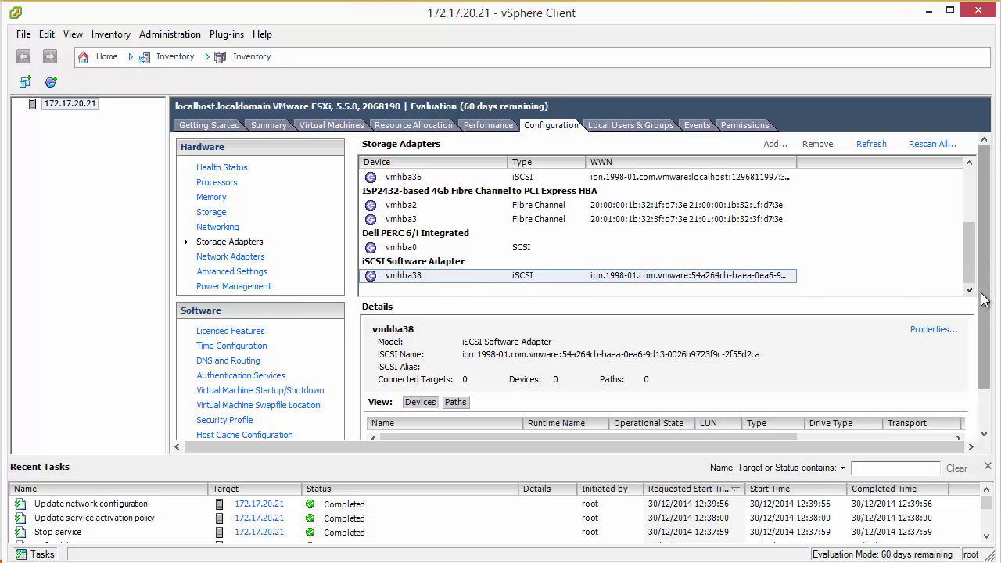
scroll(983, 299, down, 1)
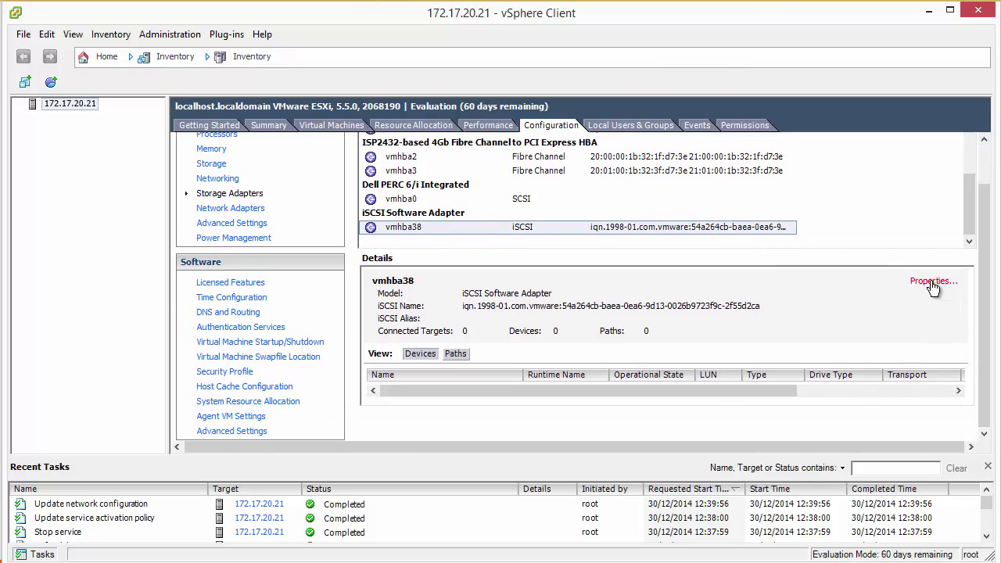
Bind the ISCSI VMkernel port (vSwitch1) to adapter vmhba38, declining the rescan.
click(932, 280)
click(375, 88)
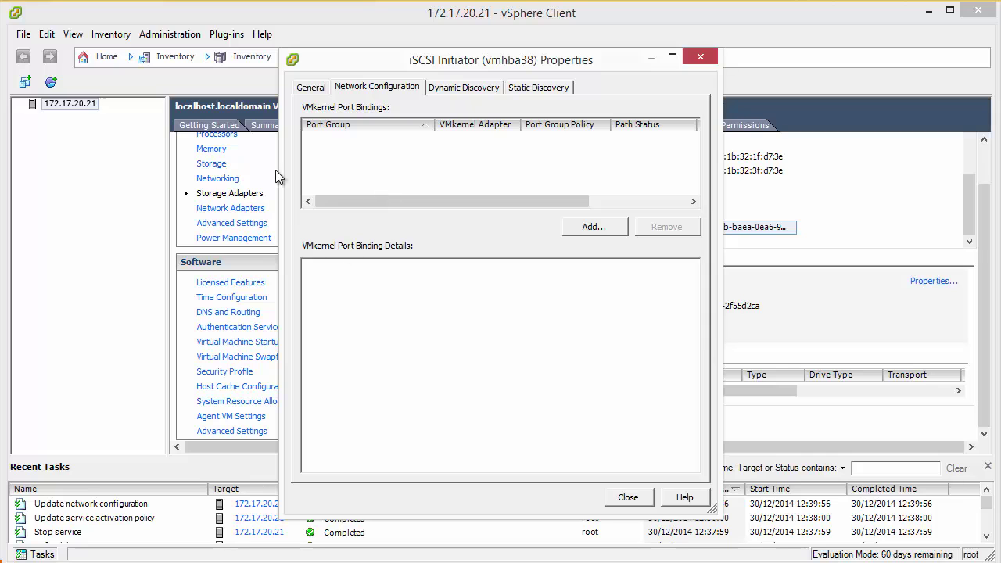
click(596, 228)
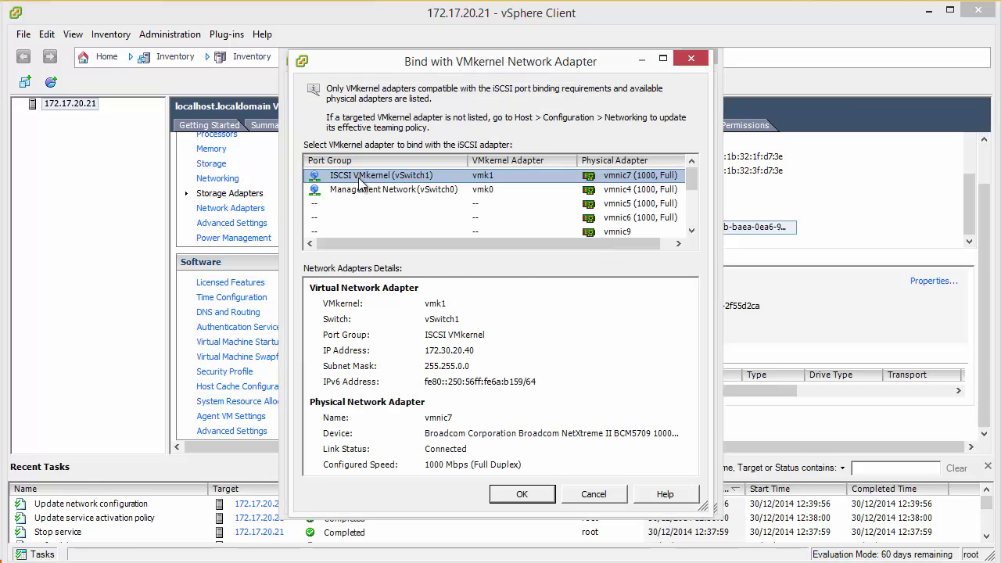
click(521, 494)
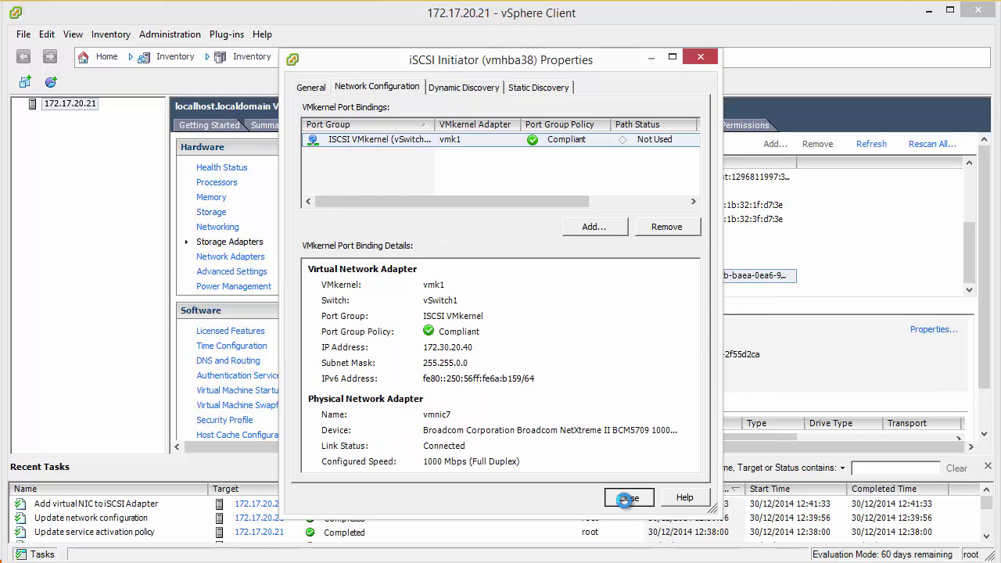
click(628, 497)
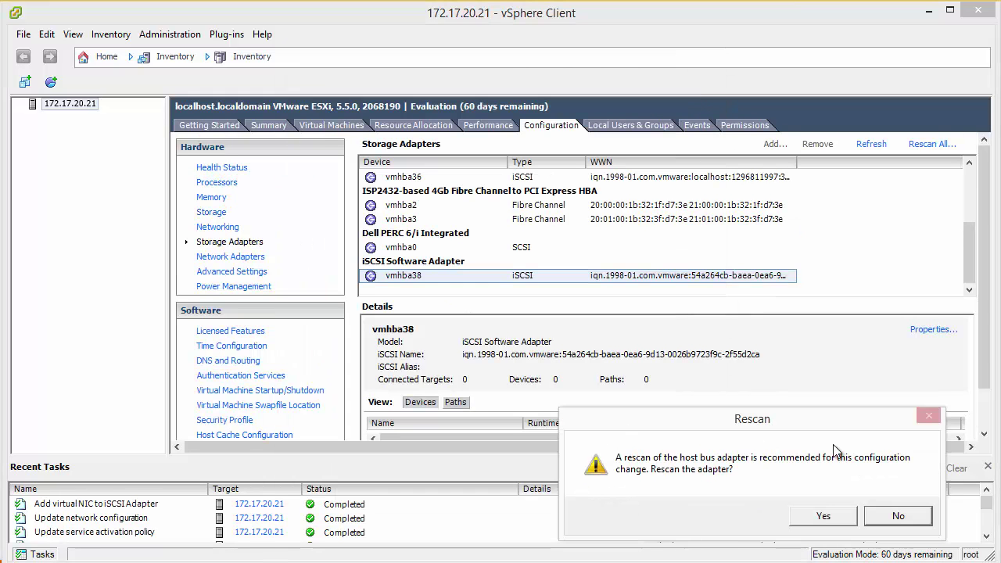
click(892, 515)
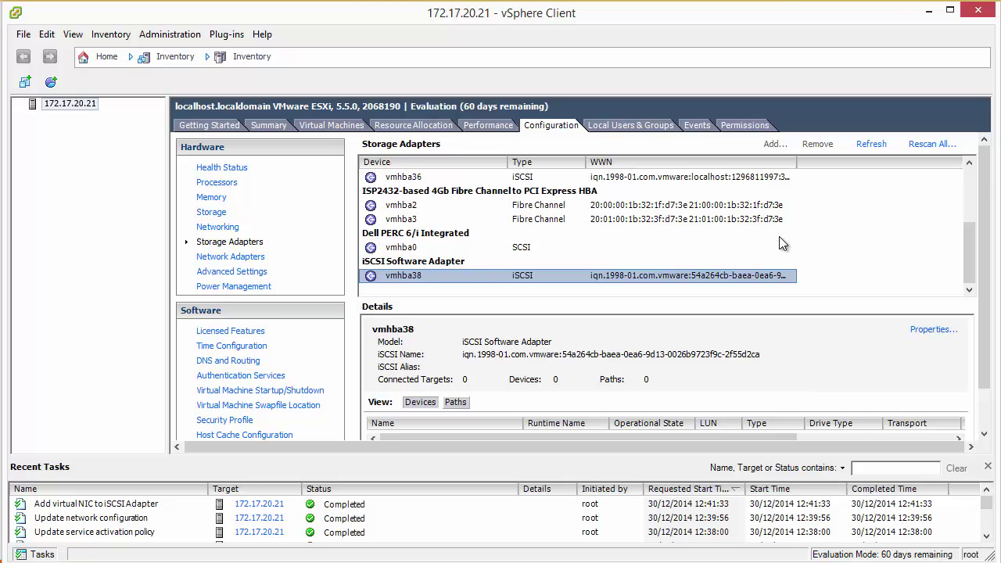
scroll(632, 395, down, 2)
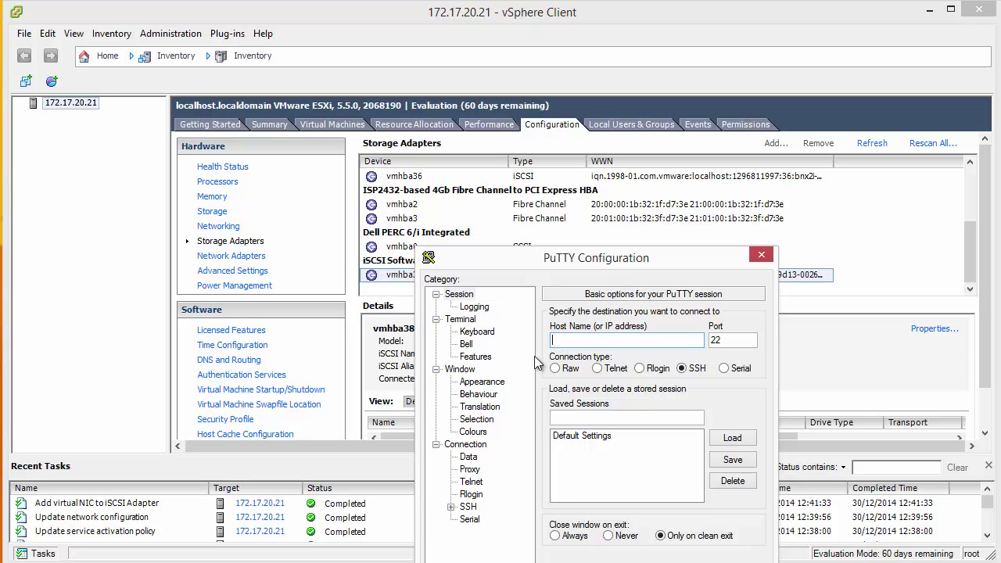
Try an SSH connection to 172.17.20.21, dismiss the refused-connection error, and close PuTTY.
text(172.17.20.21)
key(Return)
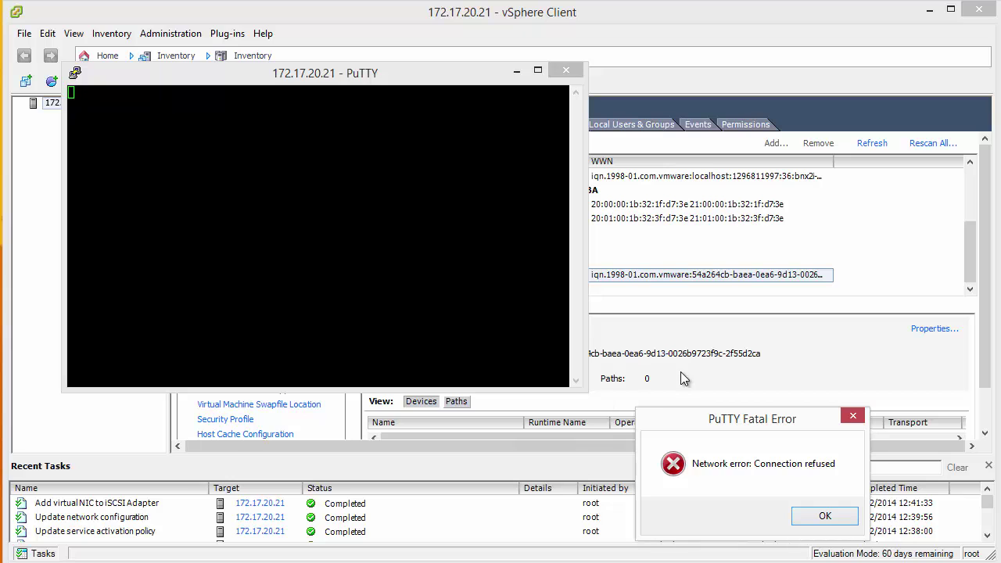
click(822, 515)
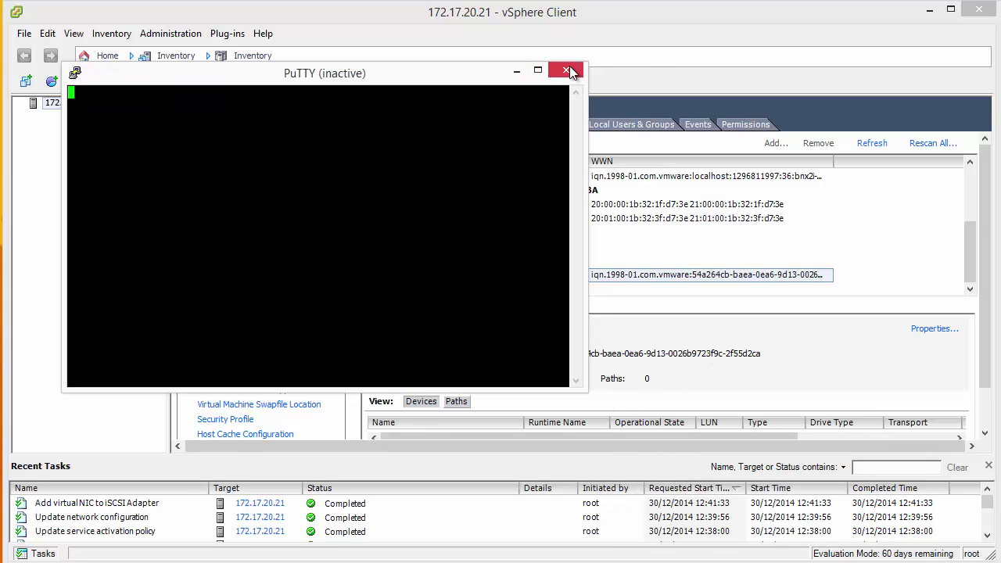
click(565, 71)
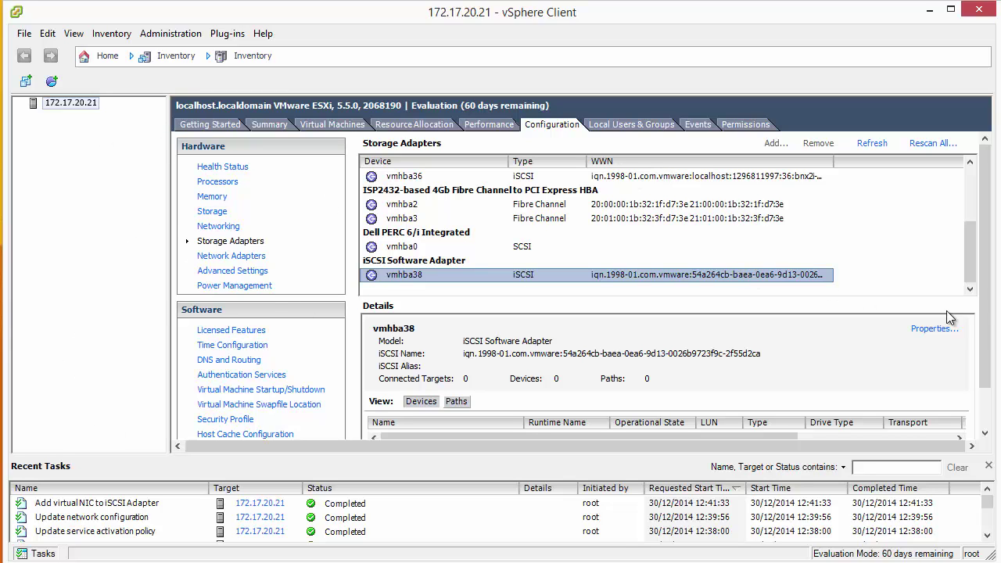
Start the host's SSH service from Security Profile > Services Properties > SSH Options.
drag(984, 312, 983, 352)
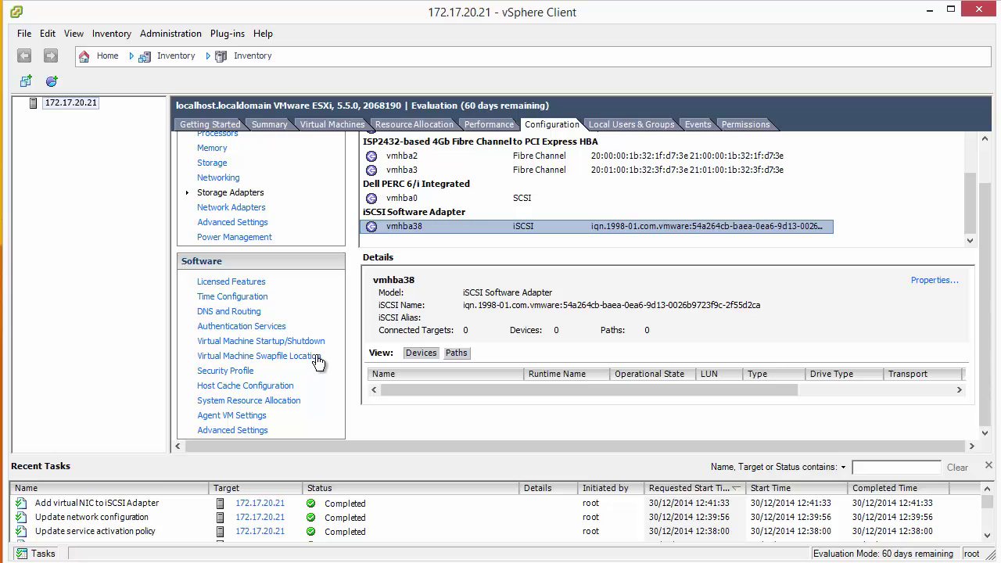
click(215, 371)
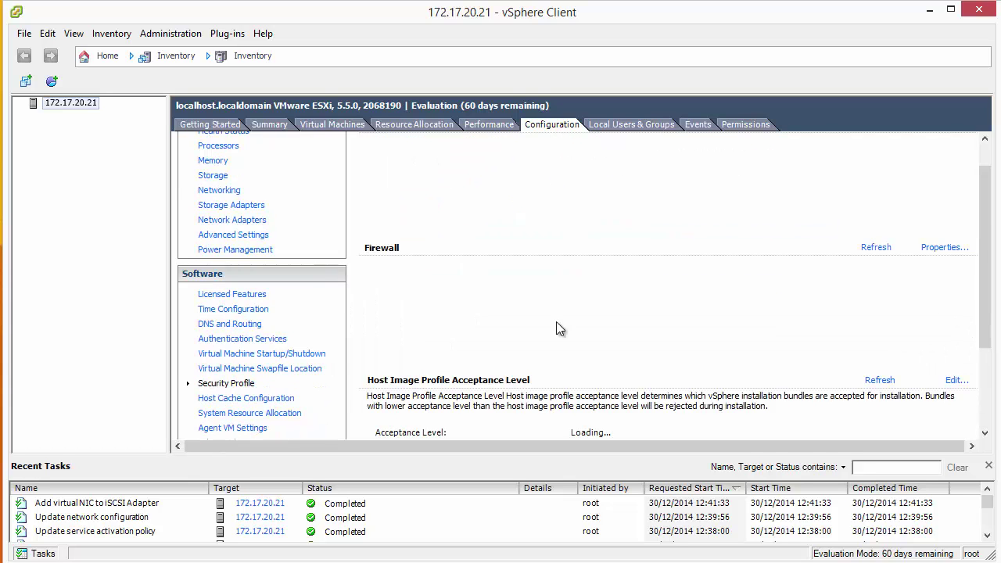
click(946, 154)
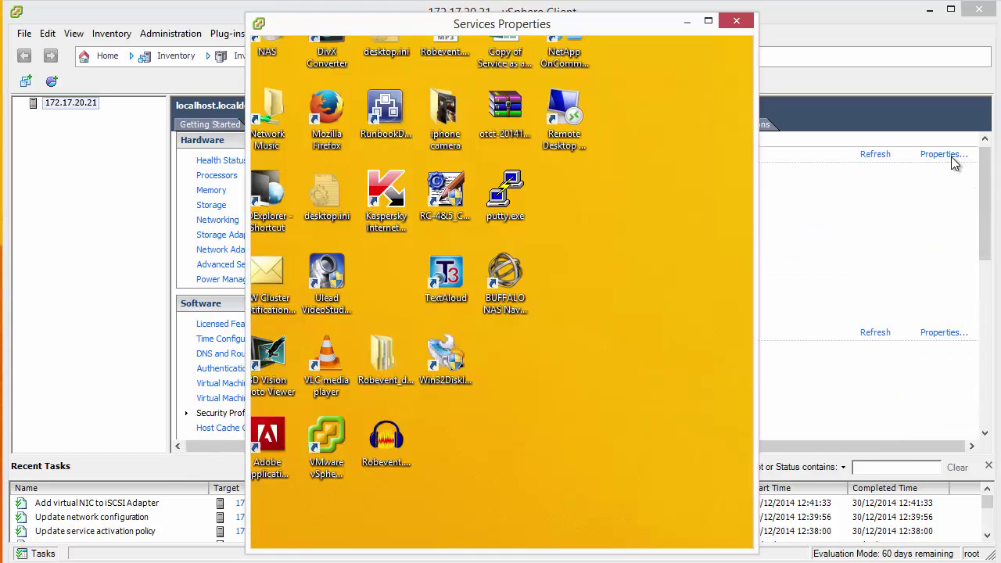
click(284, 297)
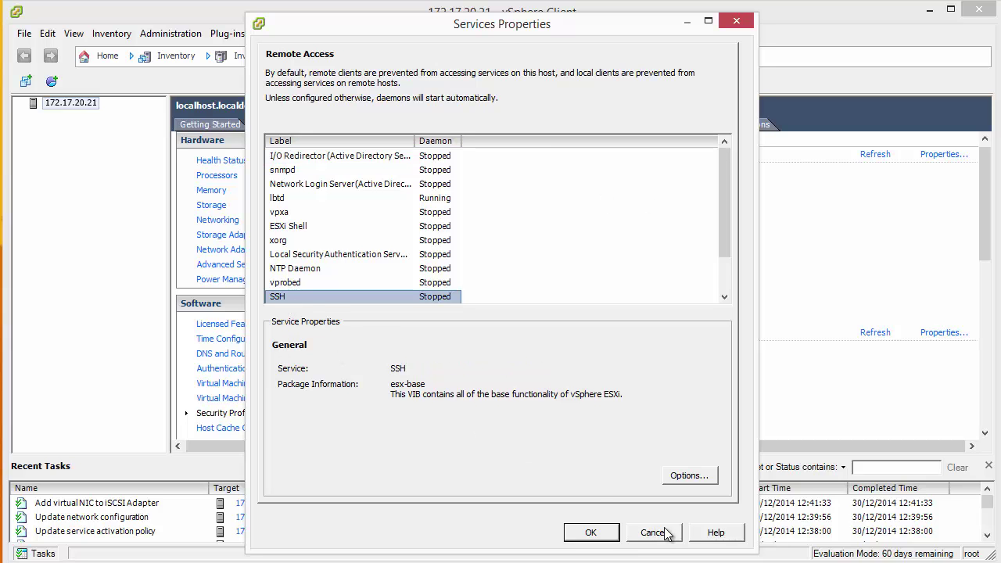
click(686, 476)
click(314, 323)
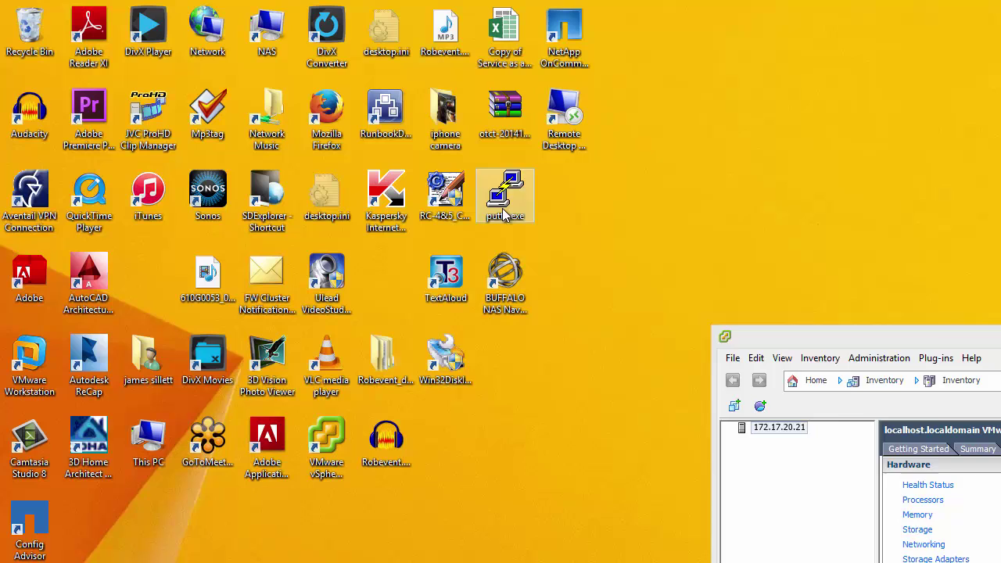
Launch PuTTY and open an SSH session to 172.17.20.21.
double_click(503, 210)
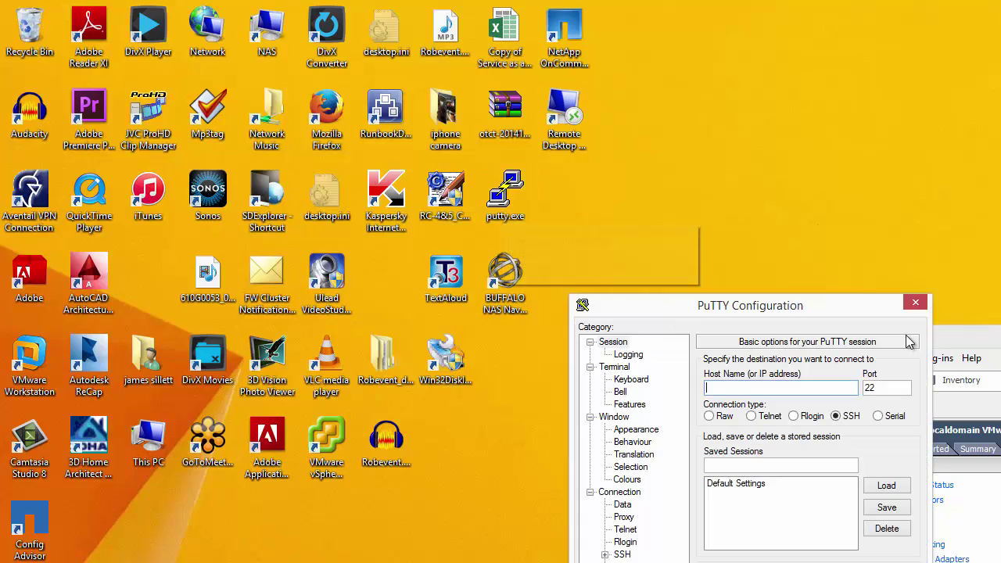
drag(1000, 342, 305, 0)
key(alt+Tab)
drag(628, 305, 417, 161)
text(172.17.20.21)
key(Return)
Log in to the ESXi shell and run ping 172.30.20.30.
text(root)
key(Return)
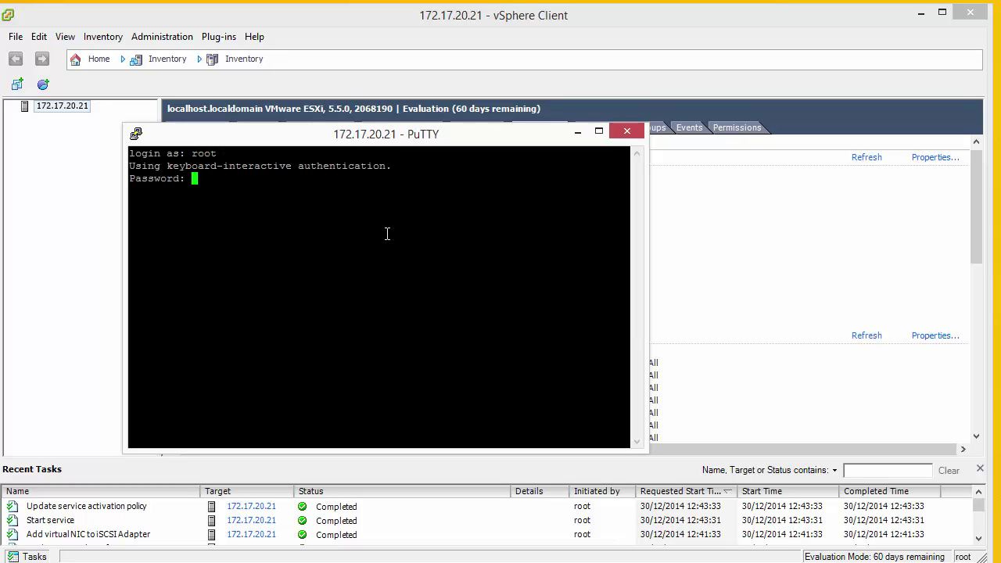
key(Return)
key(Return)
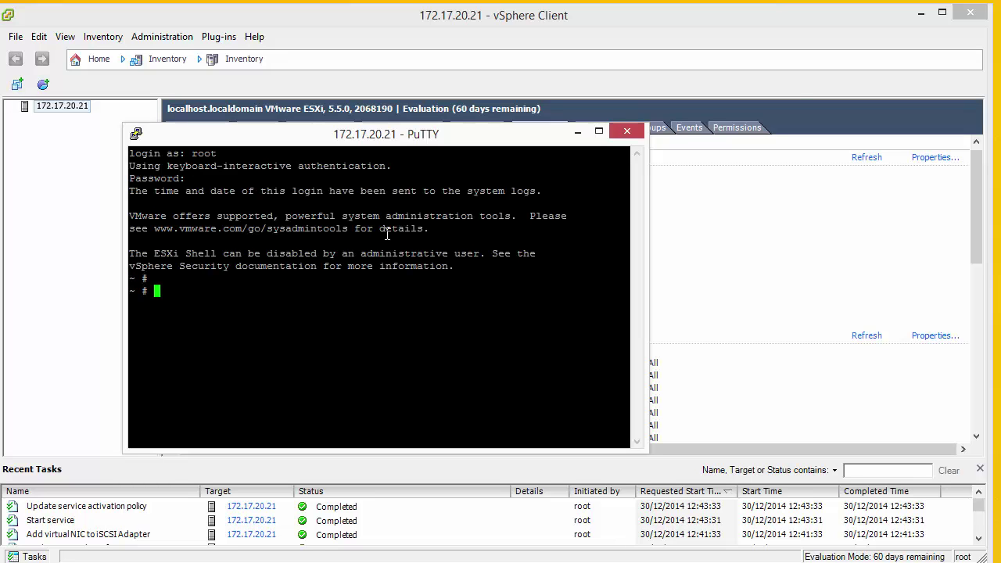
text(ping 172.30.20.30)
key(Return)
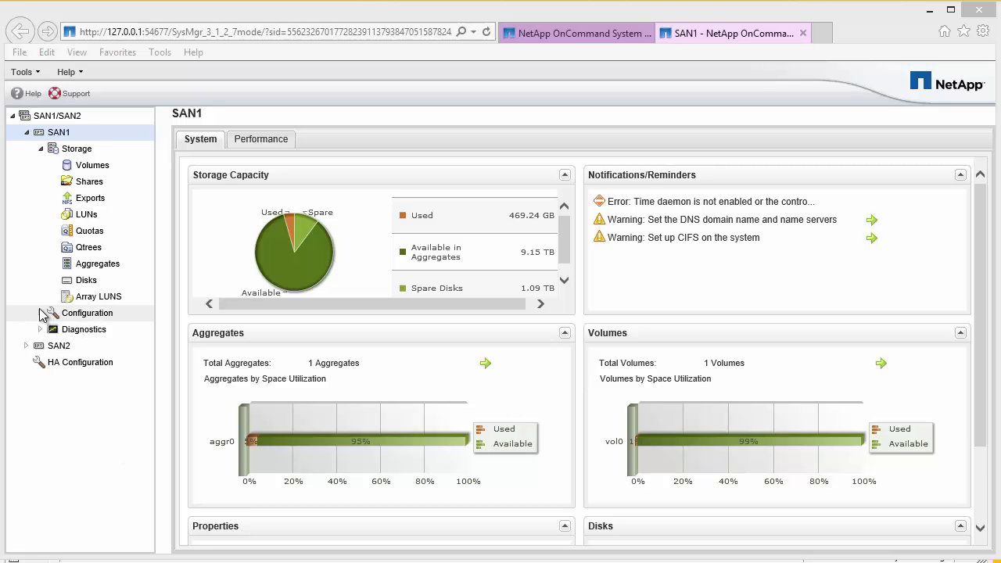
Check SAN1's licenses (iSCSI enabled, FCP disabled), then go to the iSCSI protocol page.
click(40, 313)
scroll(71, 438, down, 2)
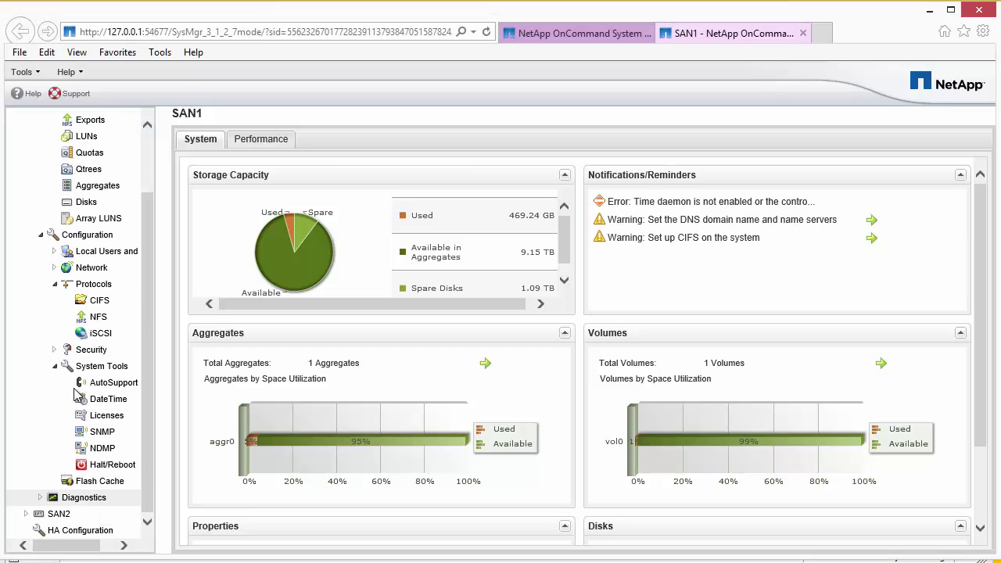
click(106, 399)
click(102, 417)
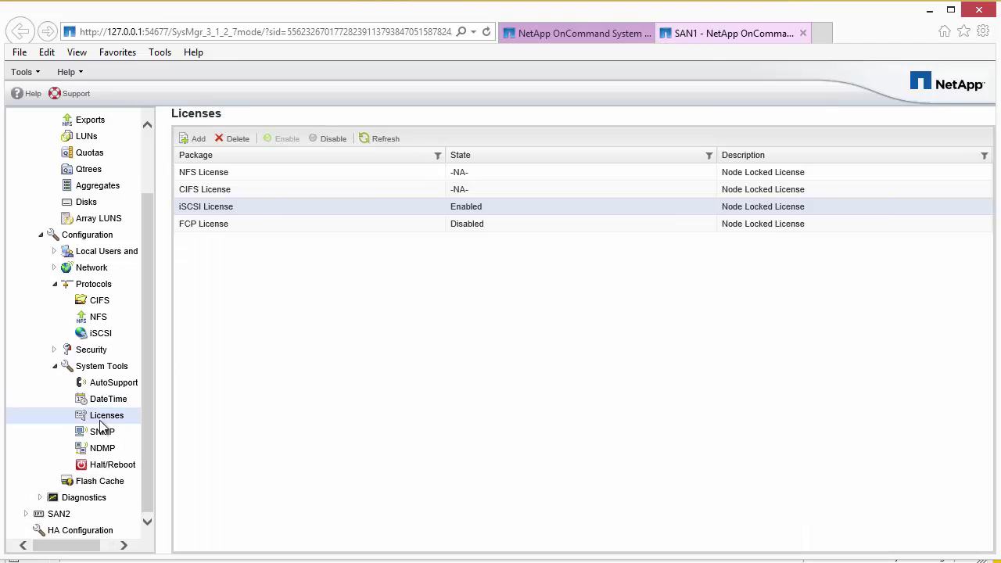
click(249, 226)
click(250, 208)
click(54, 366)
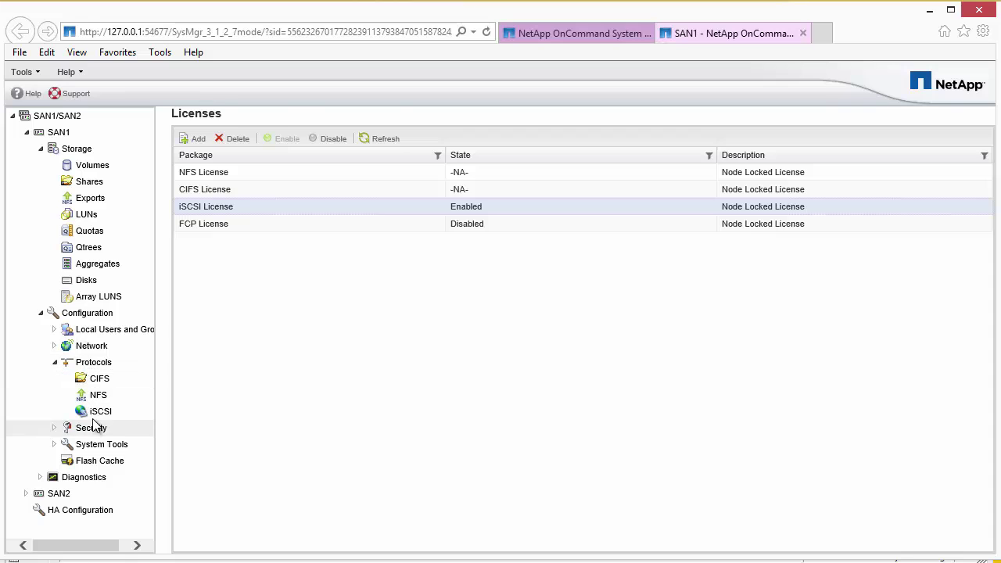
click(99, 412)
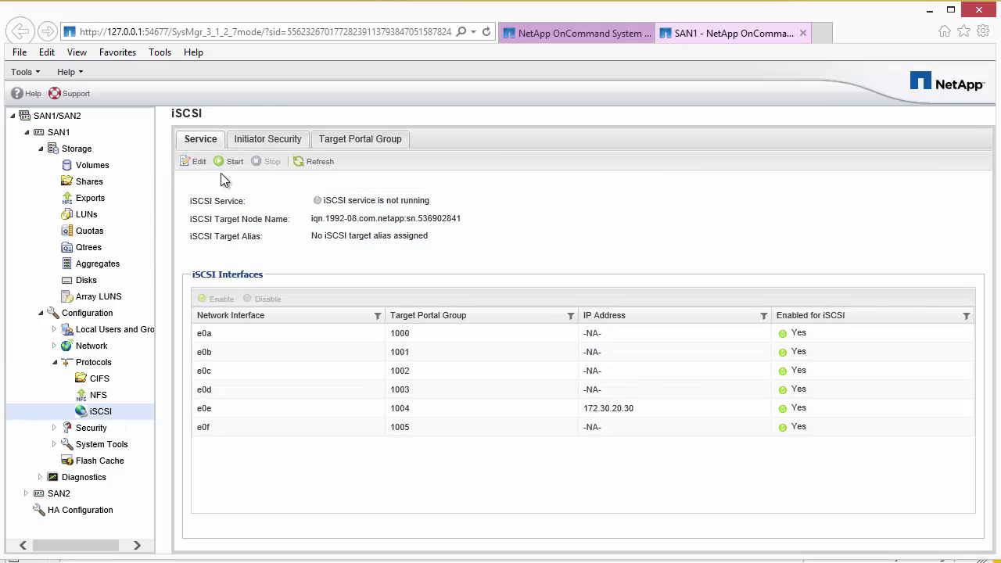
Start the iSCSI service and check that it shows as running.
click(231, 167)
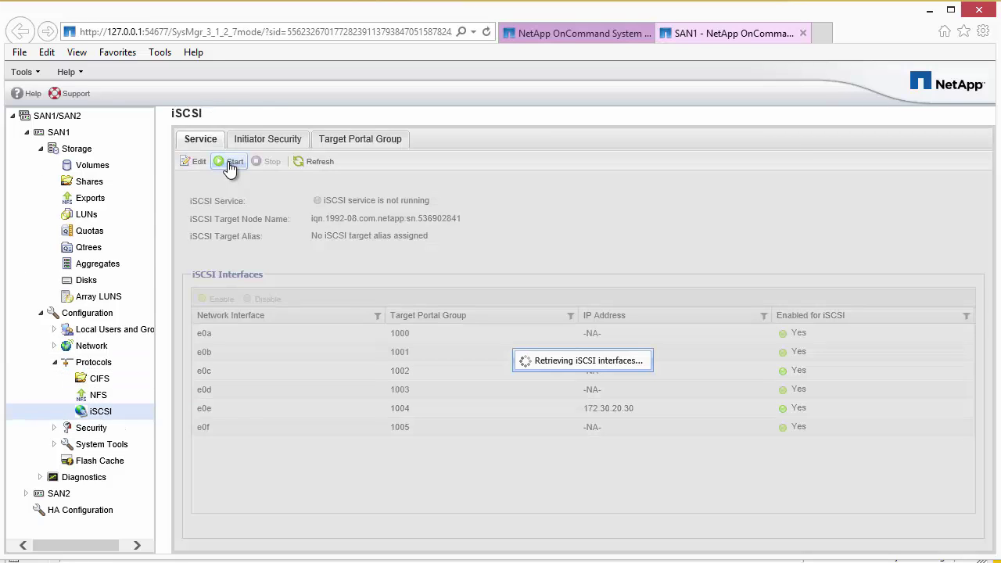
drag(415, 200, 315, 205)
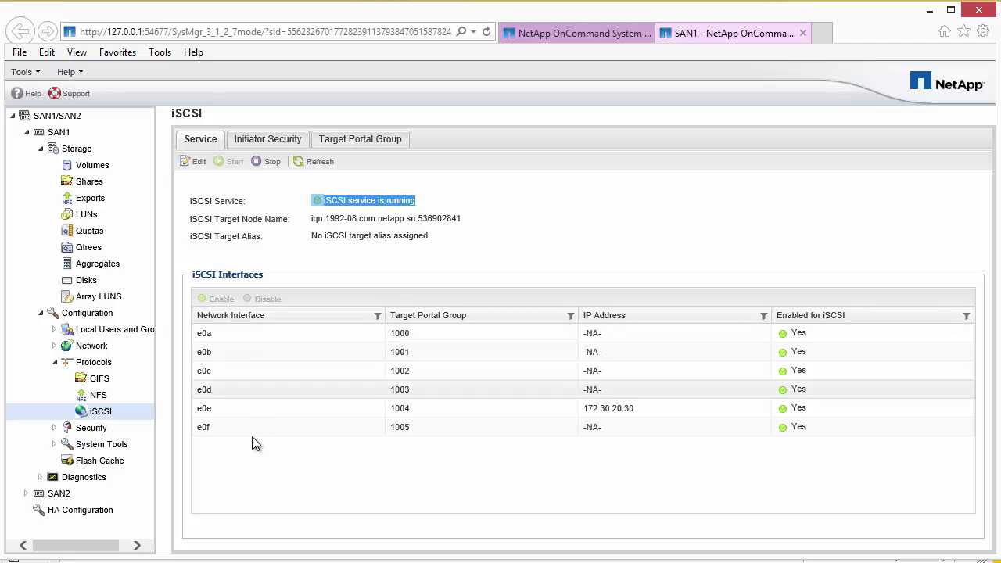
click(310, 388)
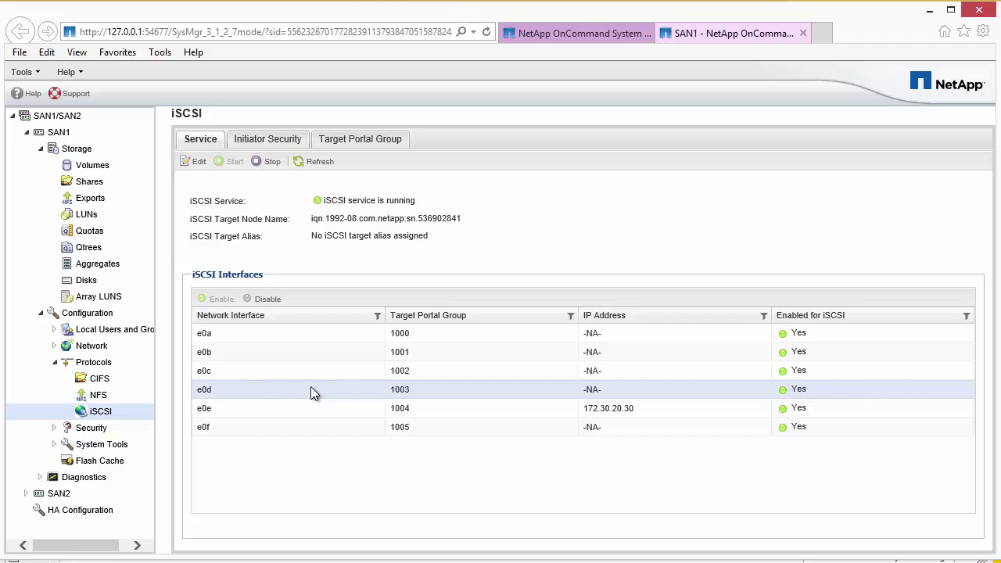
click(235, 412)
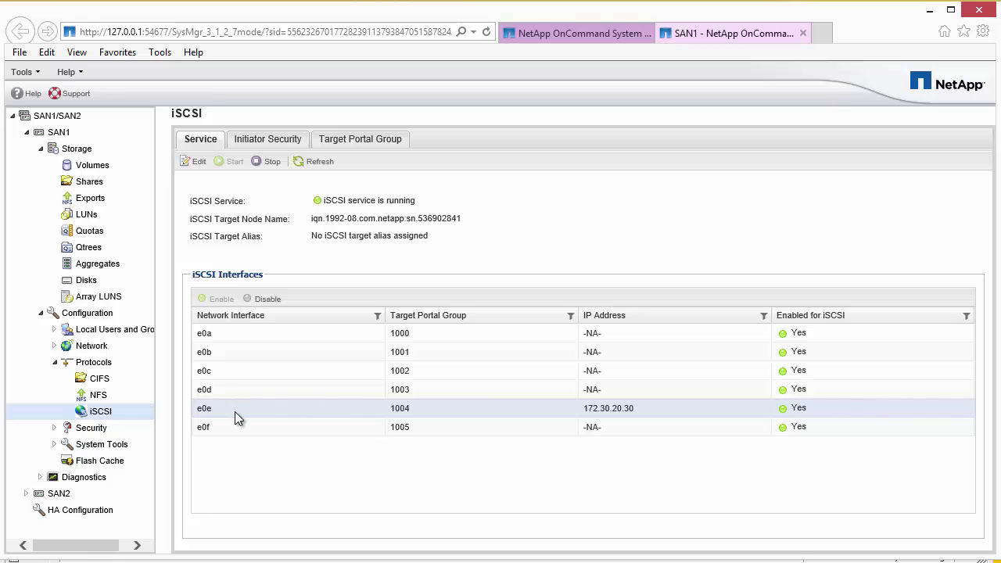
Disable iSCSI on interfaces e0a, e0b and e0c, confirming each.
click(218, 333)
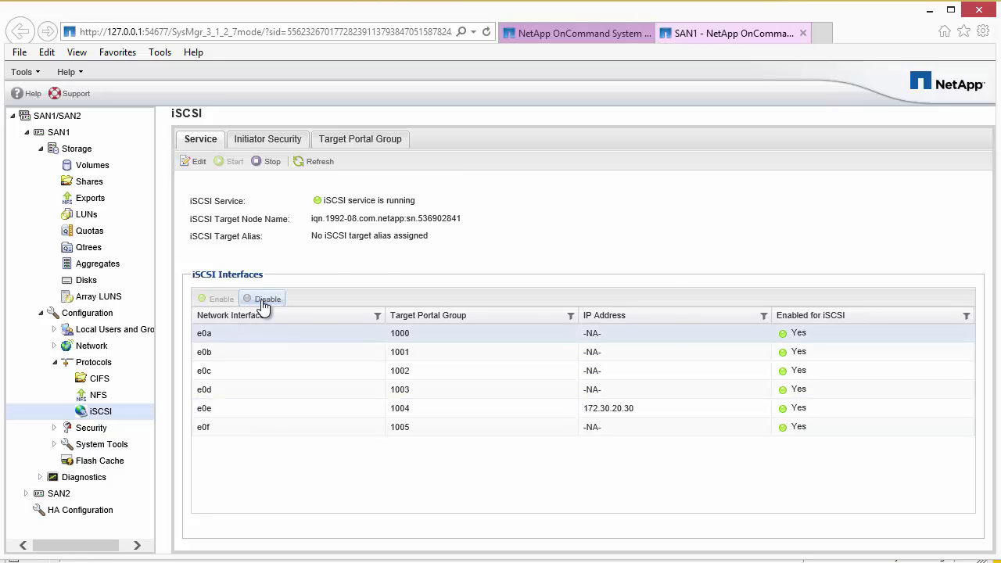
click(262, 299)
click(367, 322)
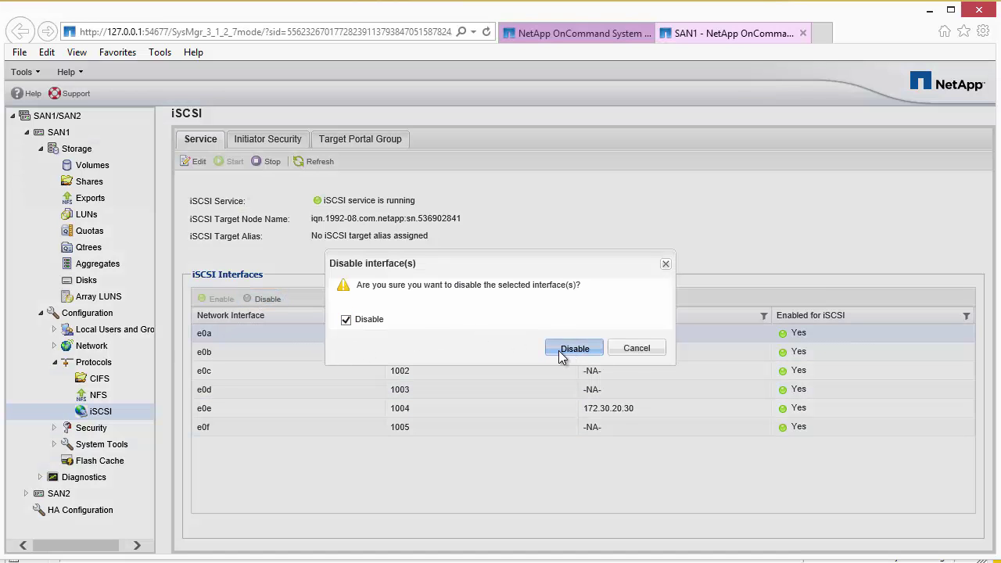
click(571, 349)
click(268, 354)
click(264, 299)
click(366, 321)
click(568, 349)
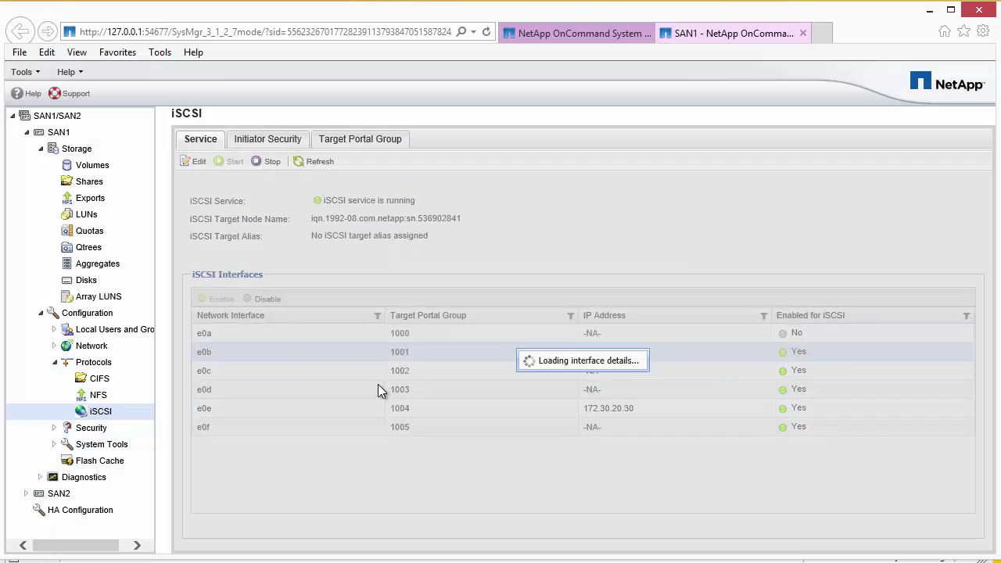
click(290, 371)
click(264, 298)
click(345, 320)
click(574, 348)
Disable iSCSI on e0d and e0f so only e0e remains, and show the Volumes list.
click(289, 389)
click(265, 298)
click(345, 320)
click(573, 348)
click(264, 427)
click(264, 299)
click(345, 320)
click(574, 348)
click(339, 409)
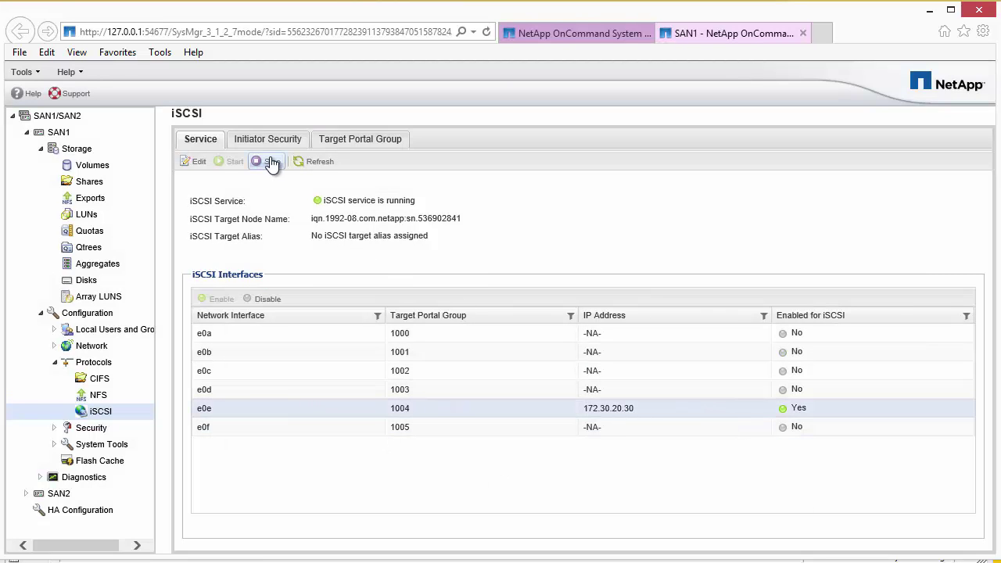
click(86, 166)
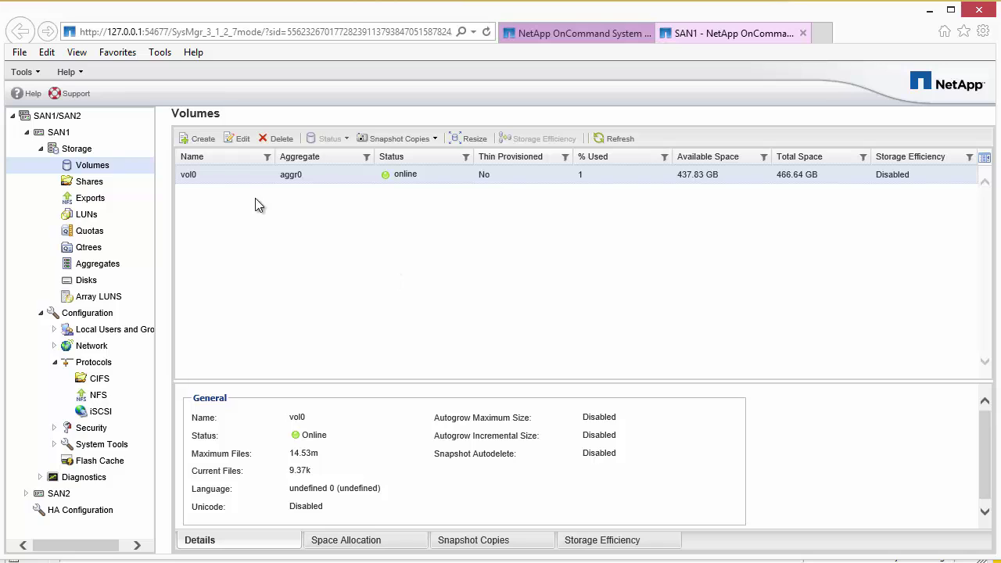
Create a thin-provisioned 40 GB SAN volume named Test_Vol1 on aggr0.
click(200, 138)
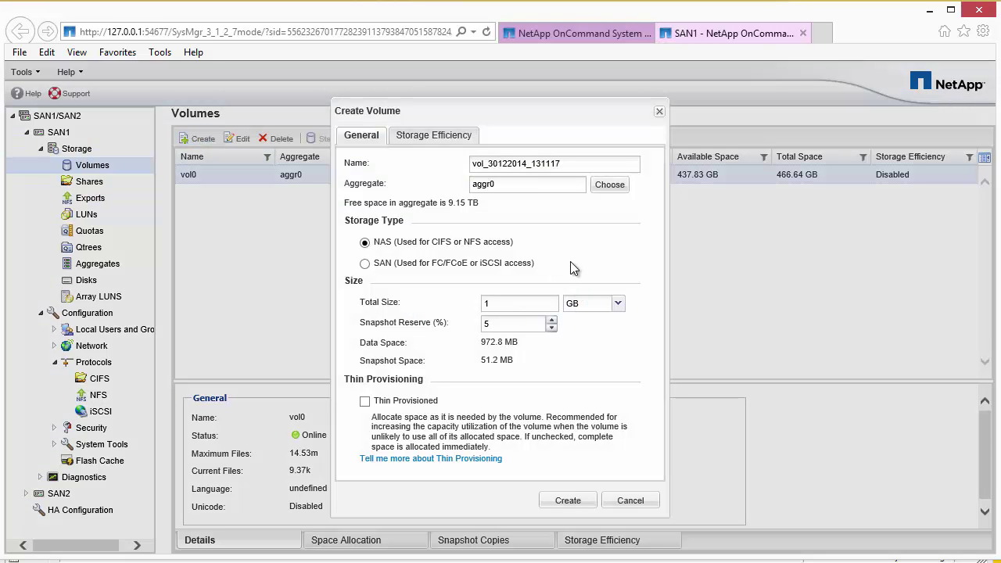
click(365, 264)
double_click(474, 162)
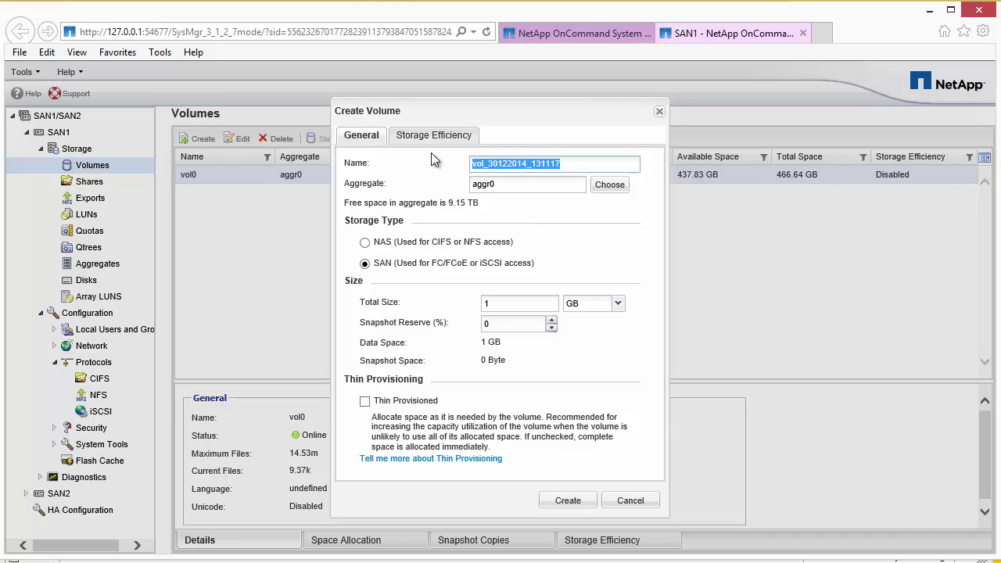
text(Test_LU)
key(BackSpace)
key(BackSpace)
text(Vol)
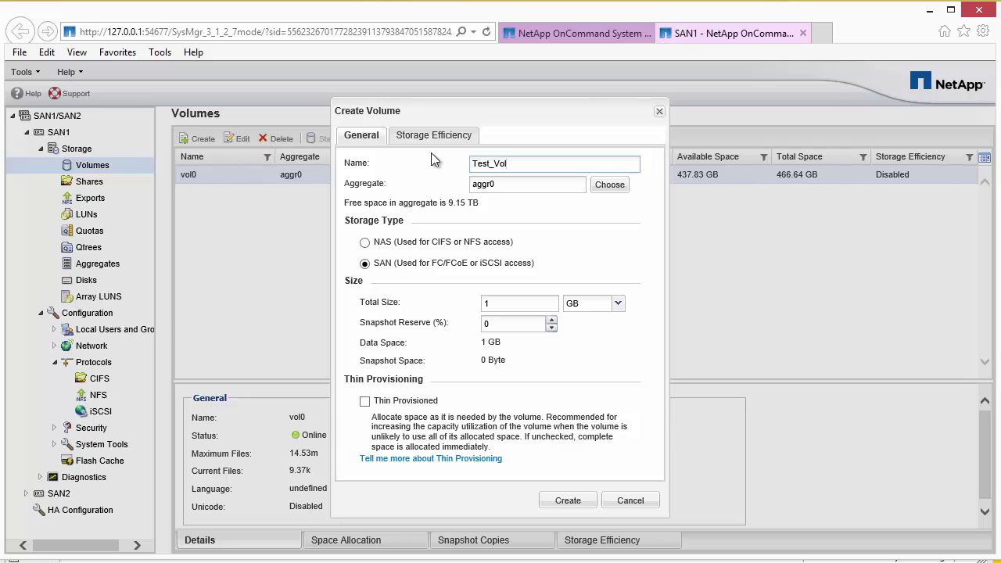
text(1)
click(365, 402)
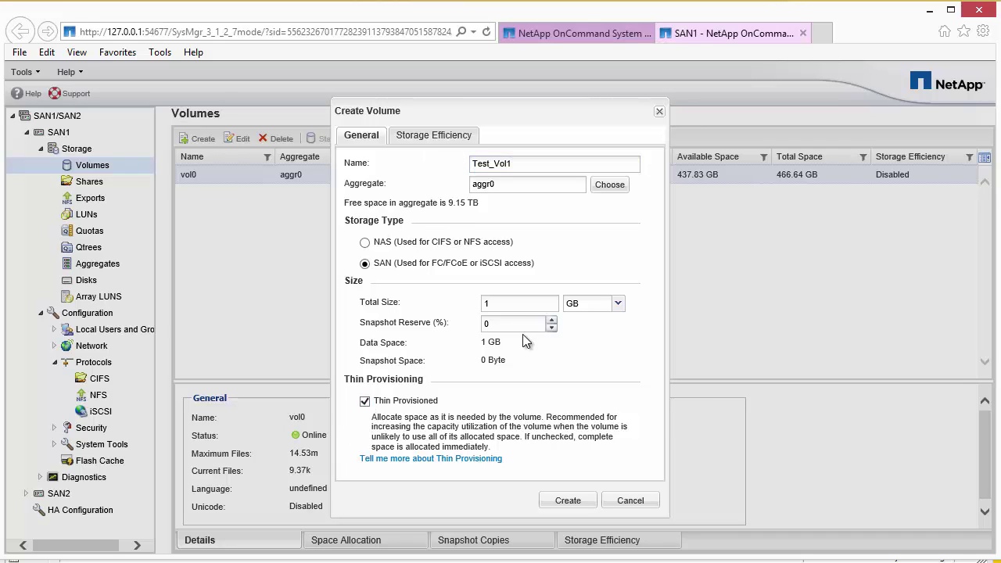
double_click(498, 306)
text(40)
click(428, 136)
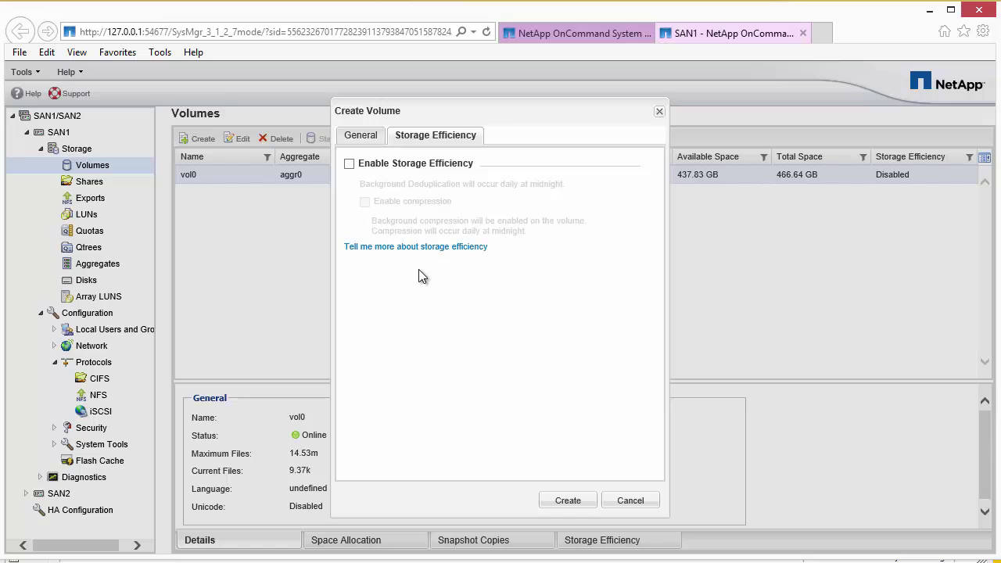
click(367, 135)
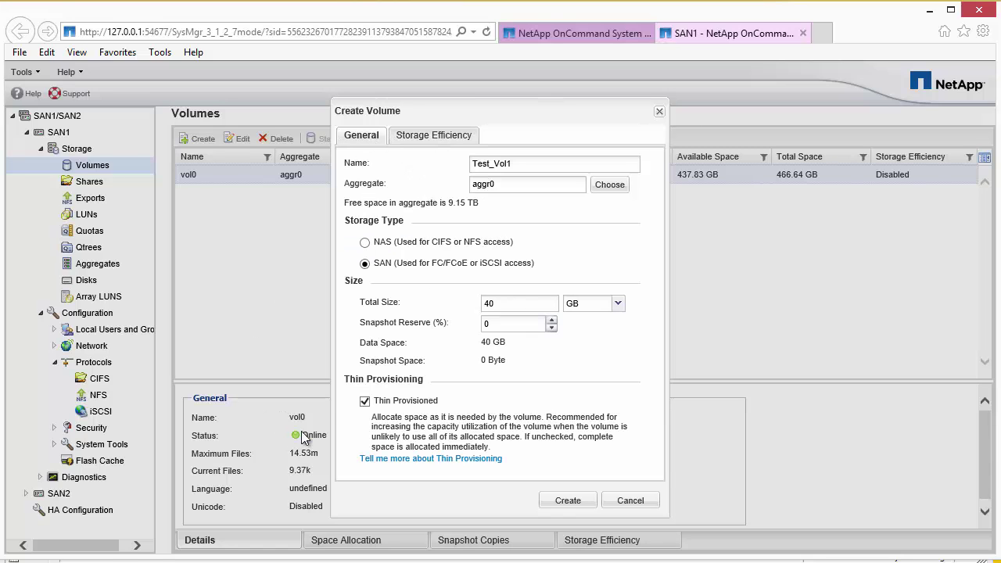
click(569, 500)
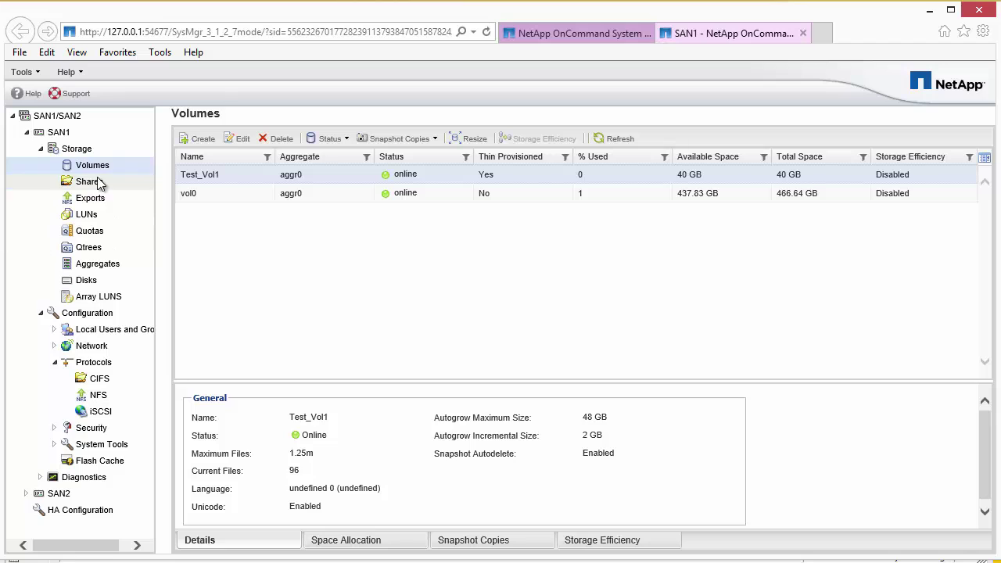
Start a new LUN named Test_lun with the description 'Test'.
click(83, 216)
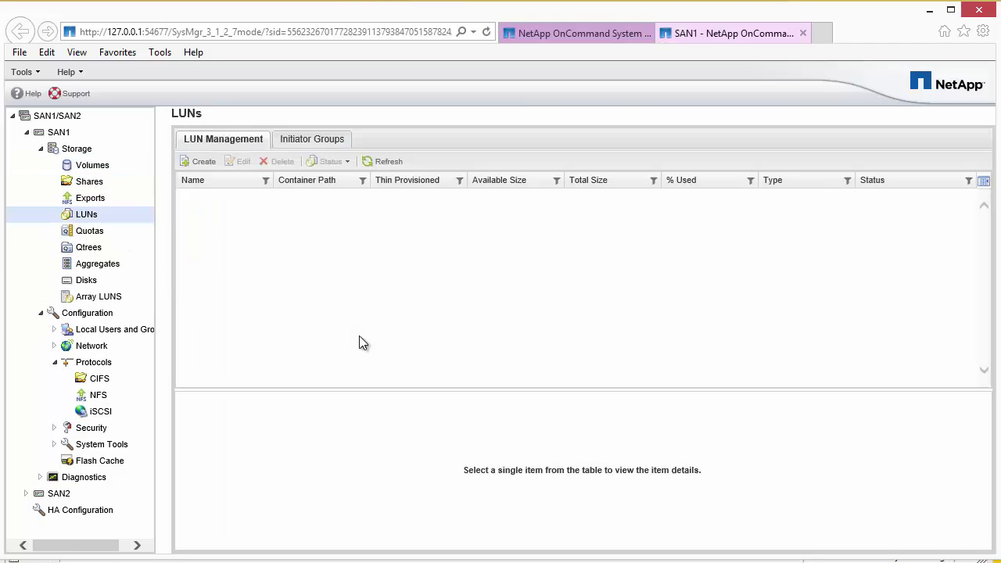
click(197, 162)
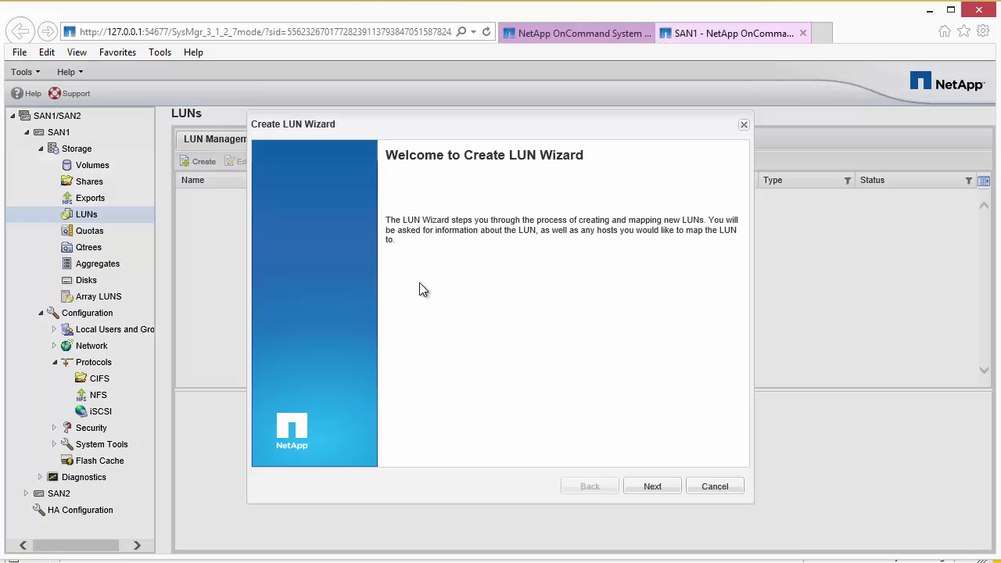
click(652, 487)
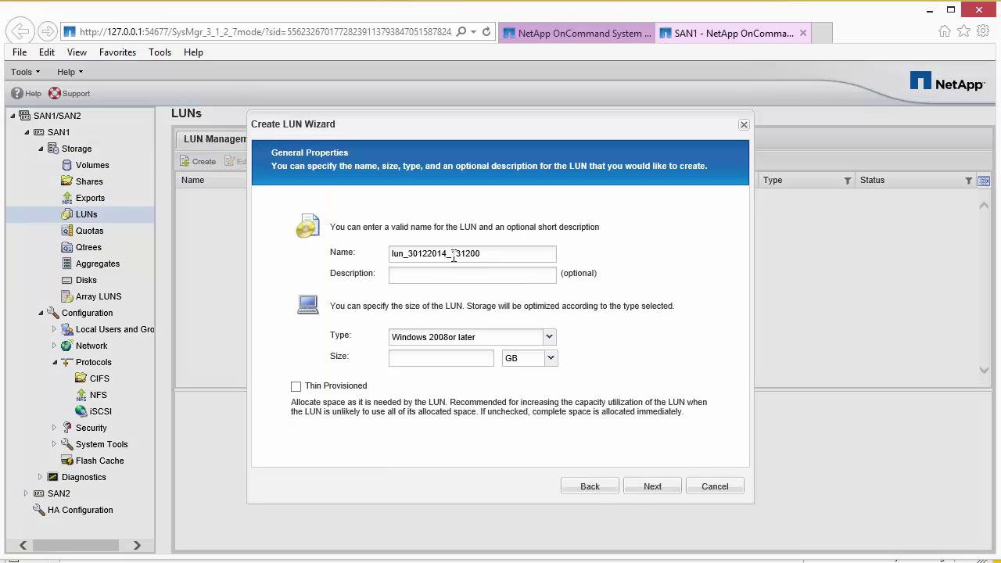
text(Test)
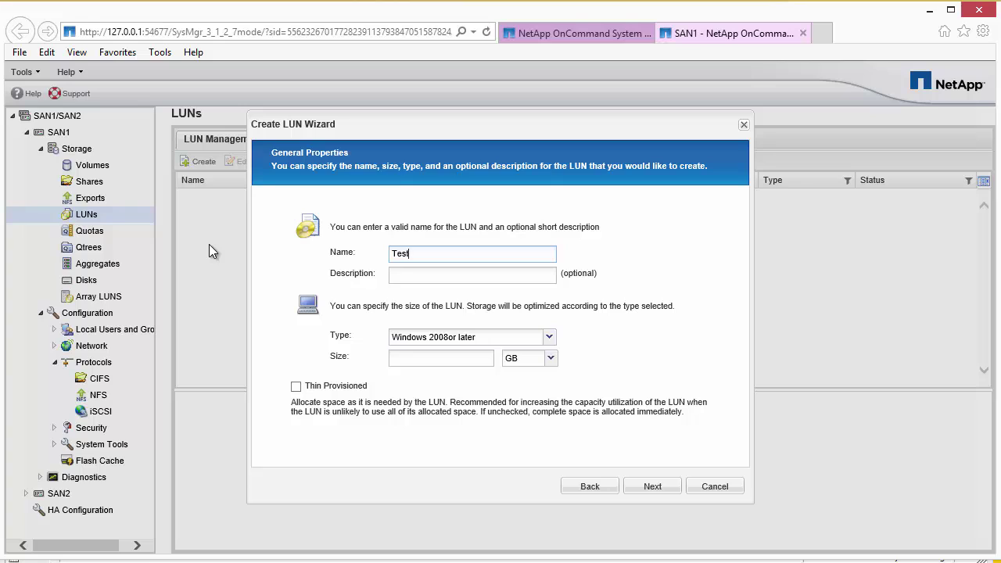
text(_lubn)
key(BackSpace)
key(BackSpace)
text(n)
click(424, 274)
text(Test)
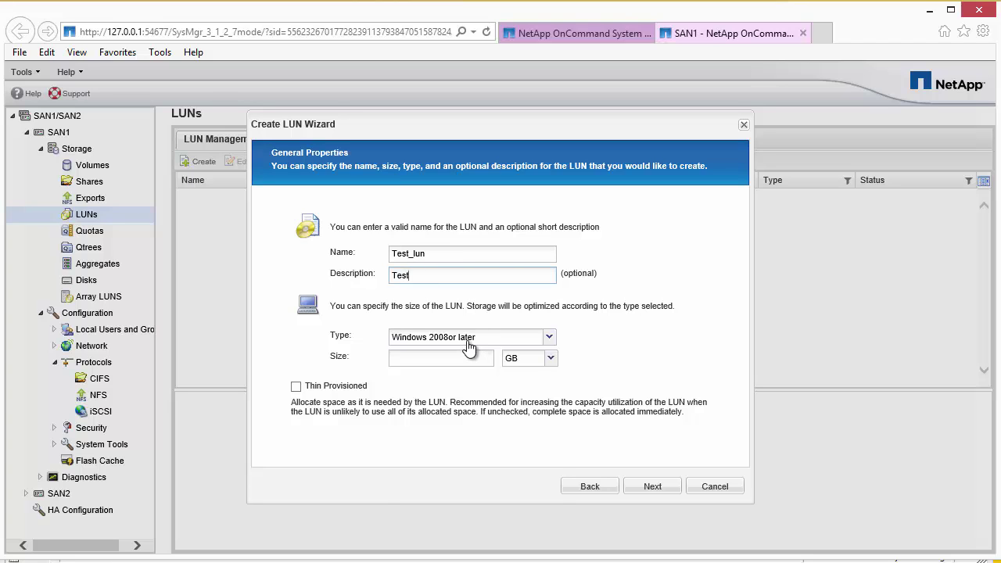
Make the LUN VMware type, thin provisioned, 40 GB in size, and continue.
click(469, 337)
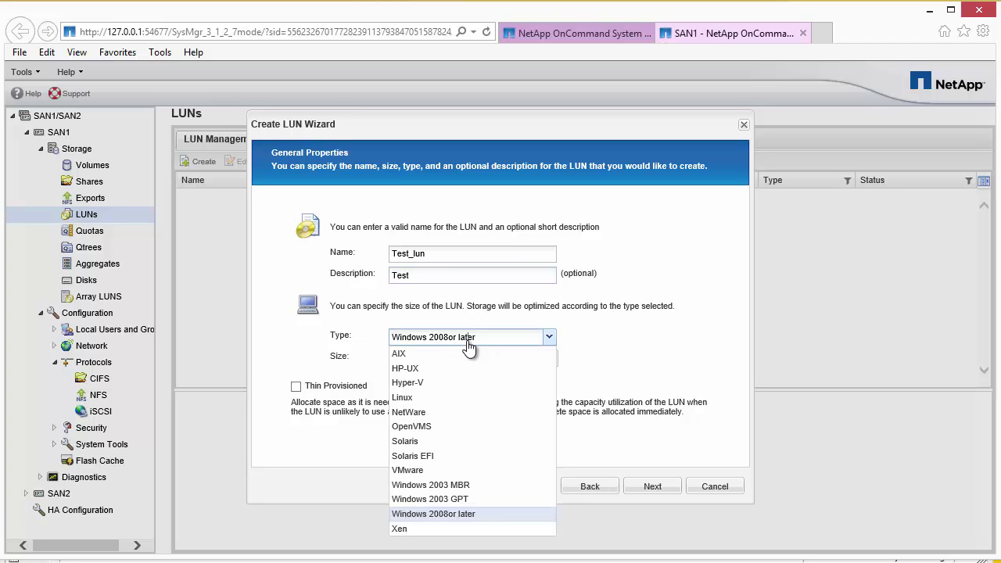
click(434, 470)
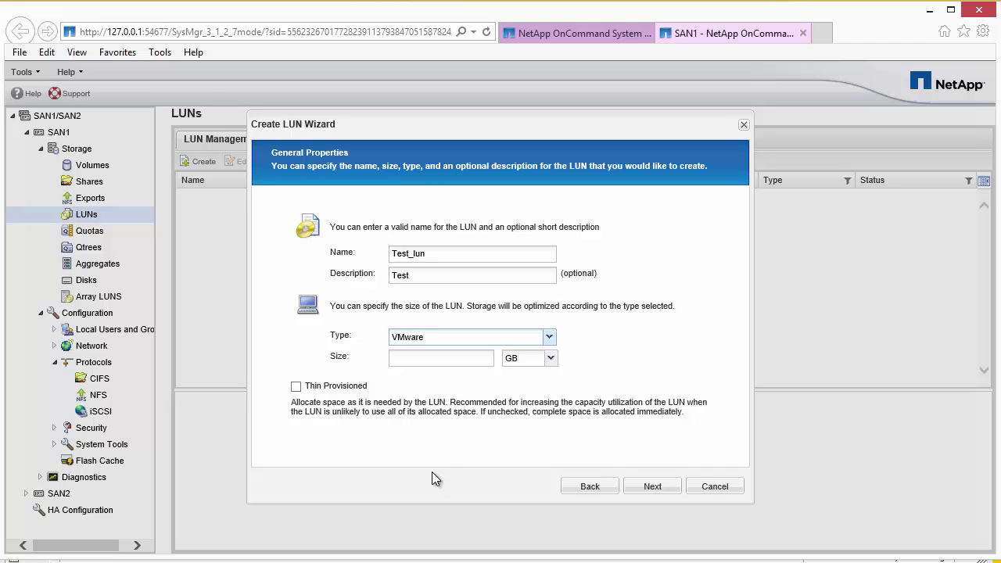
click(296, 387)
click(397, 357)
text(40)
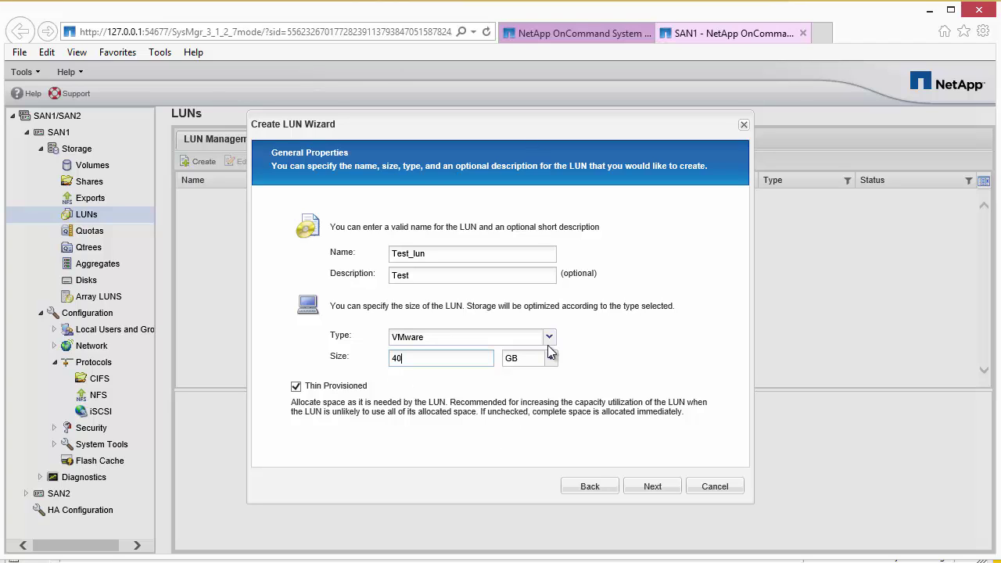
click(637, 488)
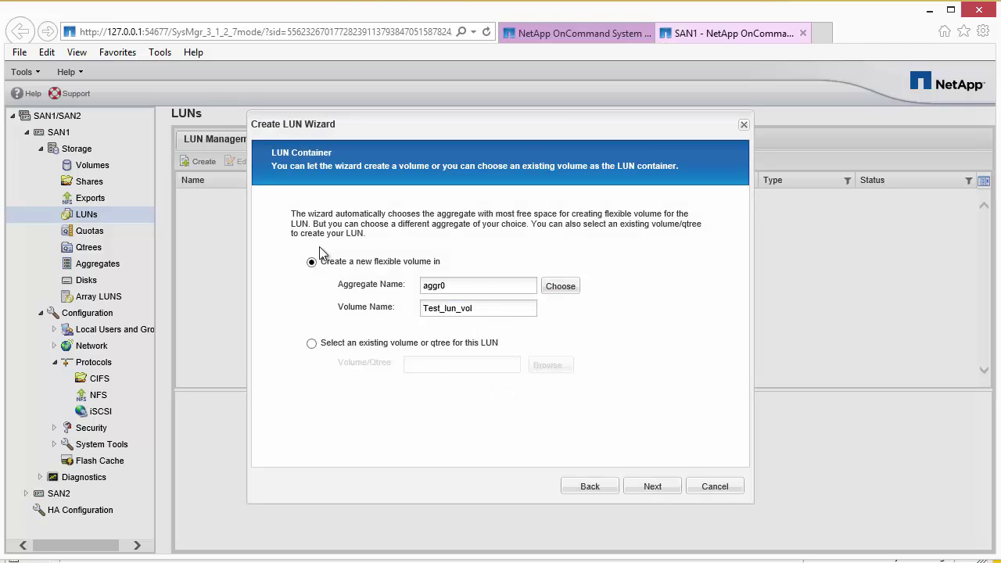
Place the LUN in the existing volume Test_Vol1 under aggr0 and continue.
click(311, 342)
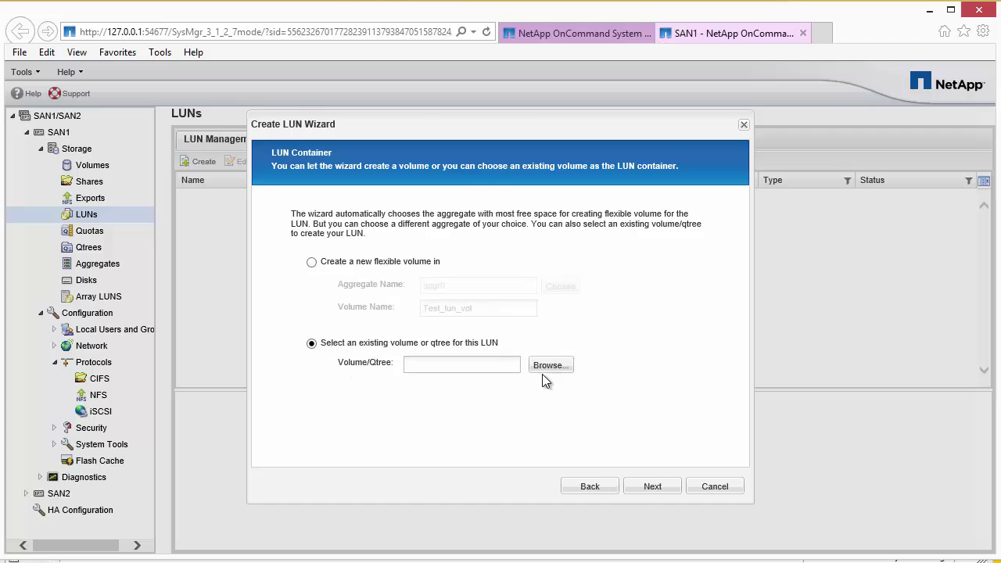
click(549, 365)
click(325, 177)
click(340, 193)
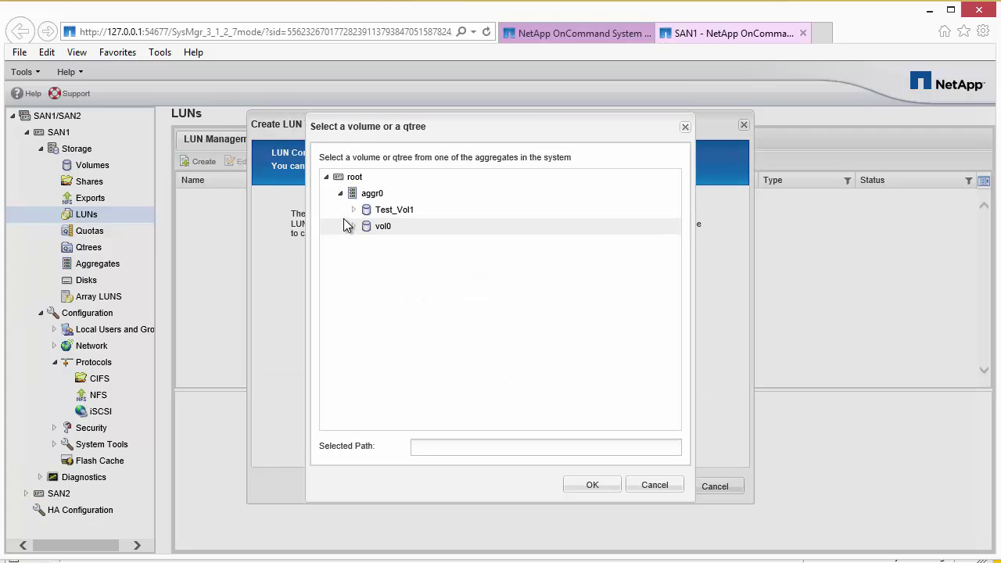
click(349, 211)
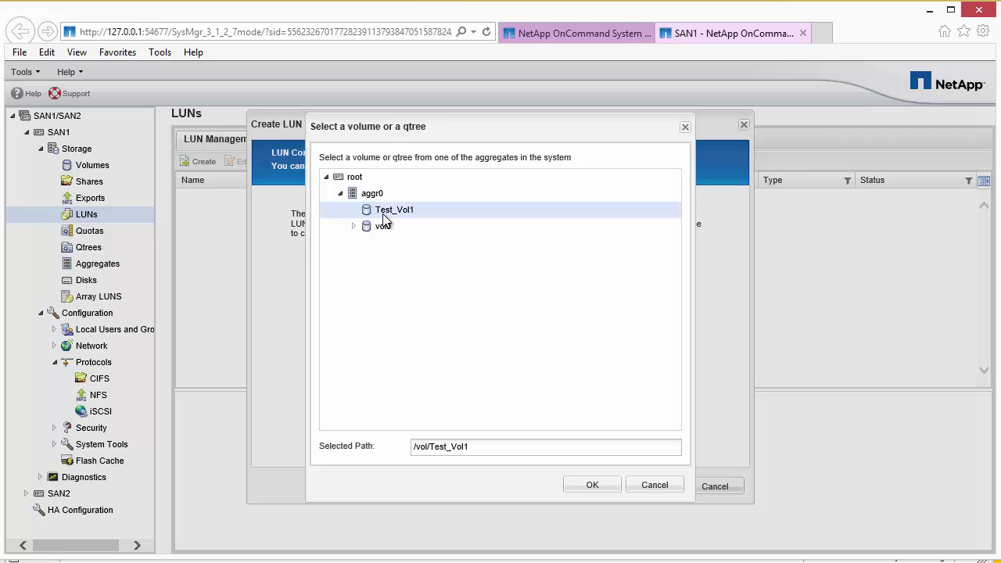
click(608, 489)
click(677, 486)
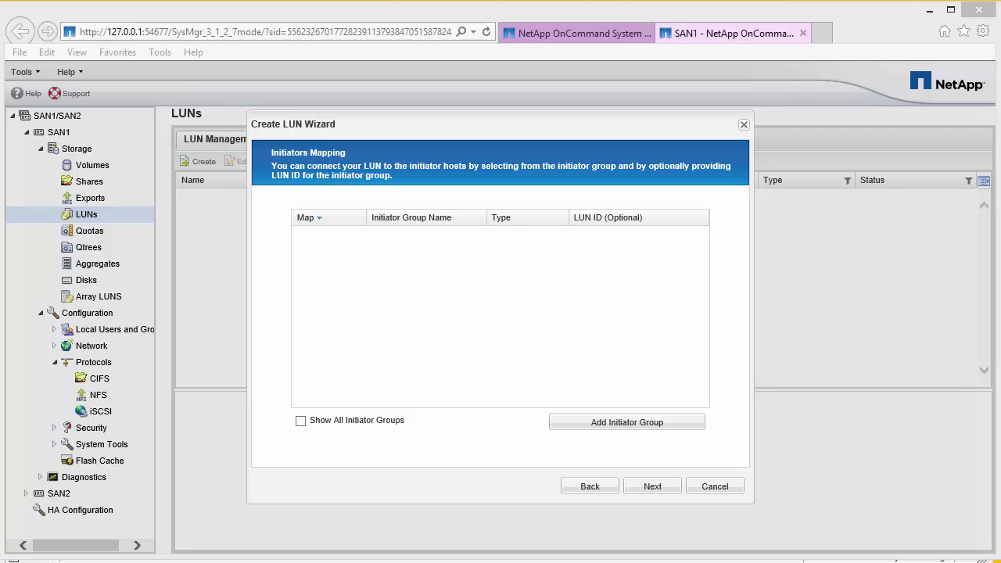
Create initiator group 'Vmware host Group' with VMware OS and add a blank initiator entry.
click(592, 427)
text(Vmware host Group)
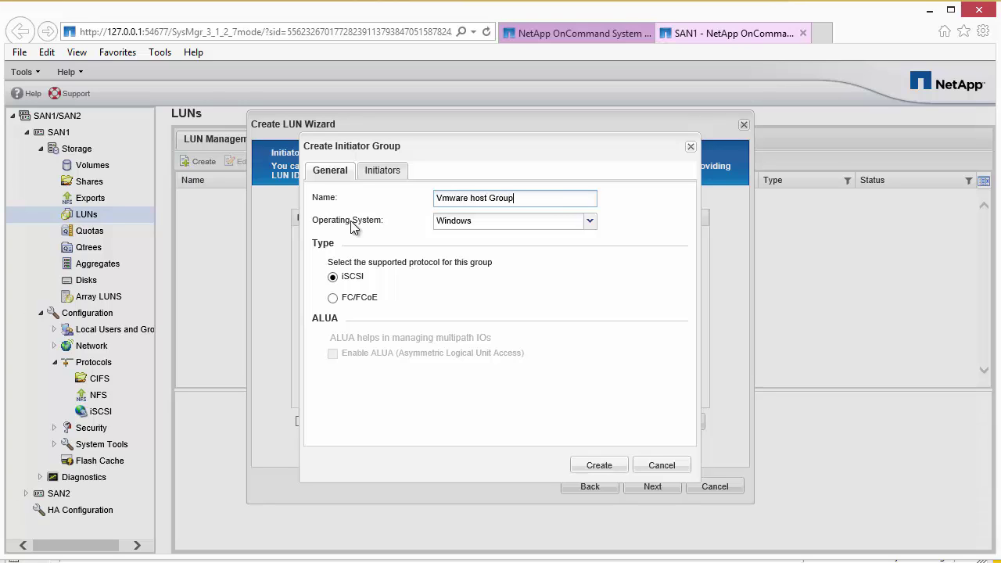
click(465, 223)
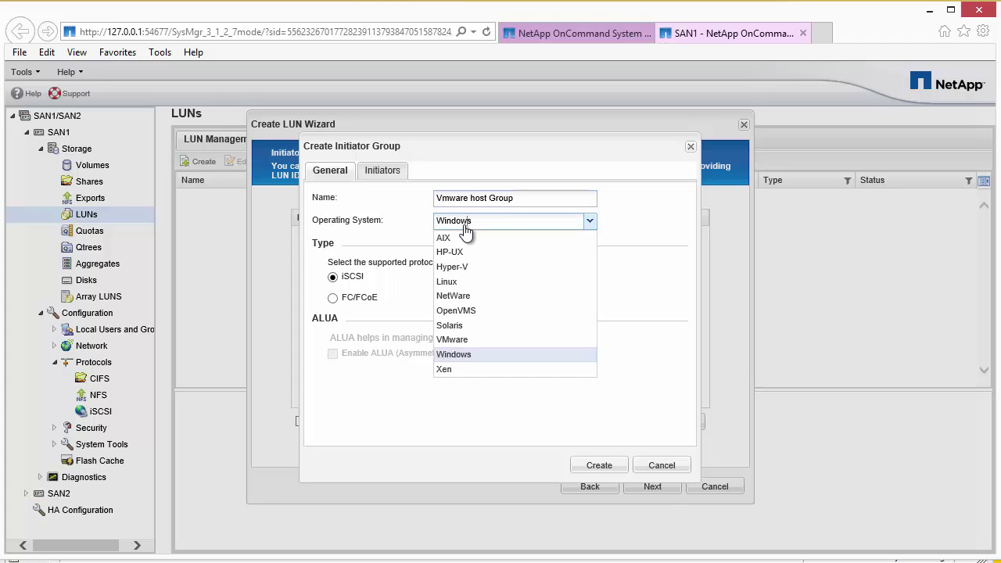
click(458, 339)
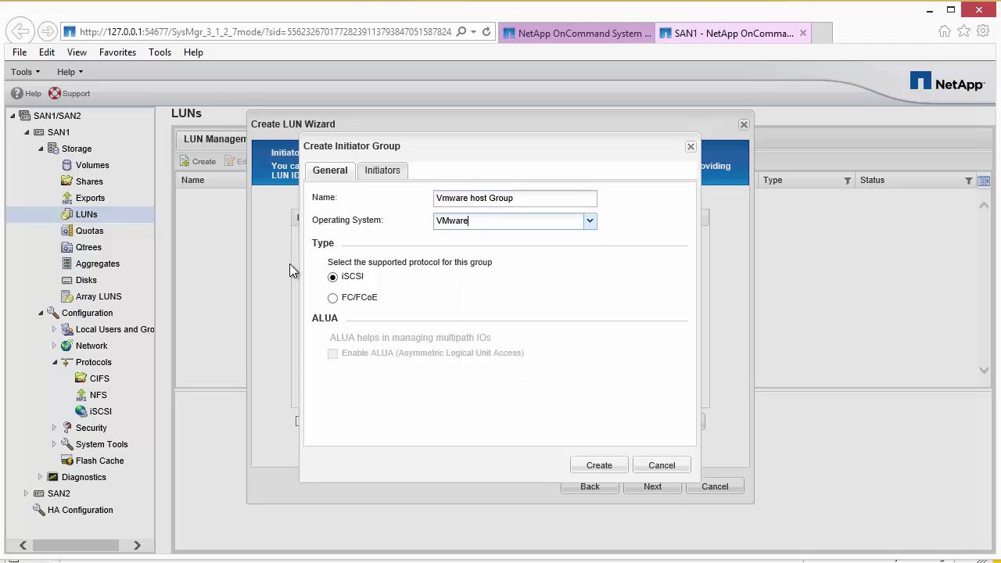
click(381, 171)
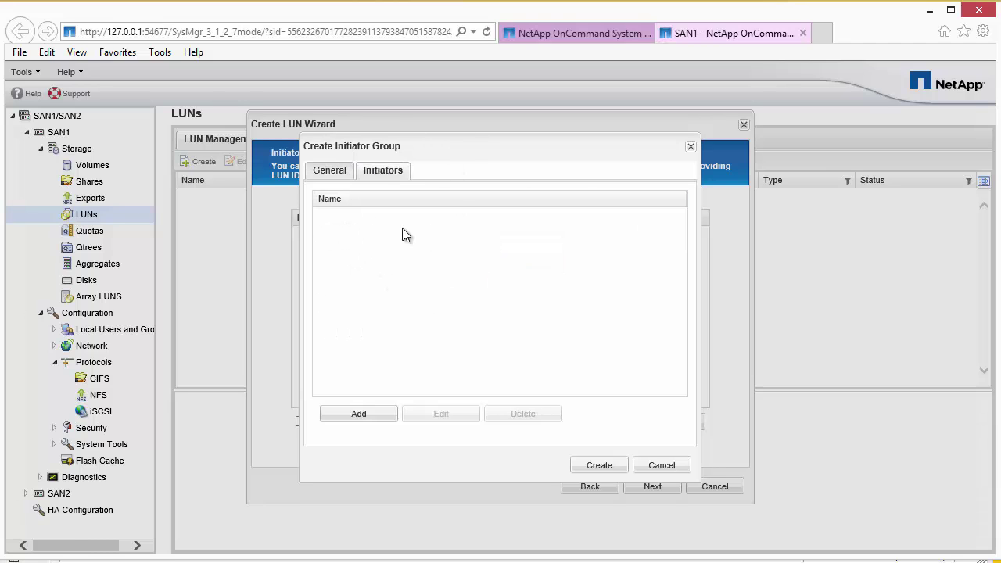
click(354, 415)
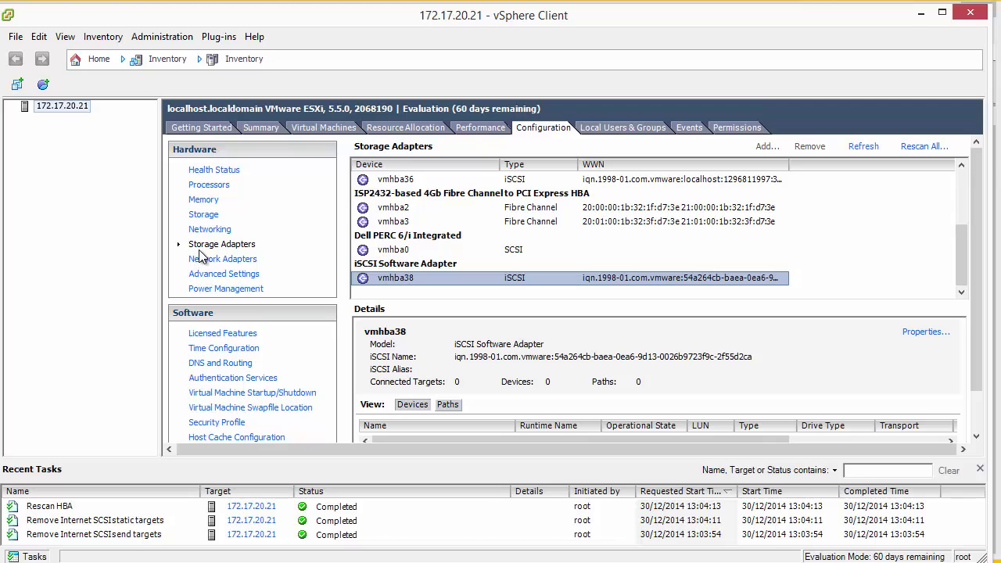
Copy vmhba38's iSCSI initiator name from vSphere Client and paste it into the initiator entry.
click(423, 283)
click(927, 334)
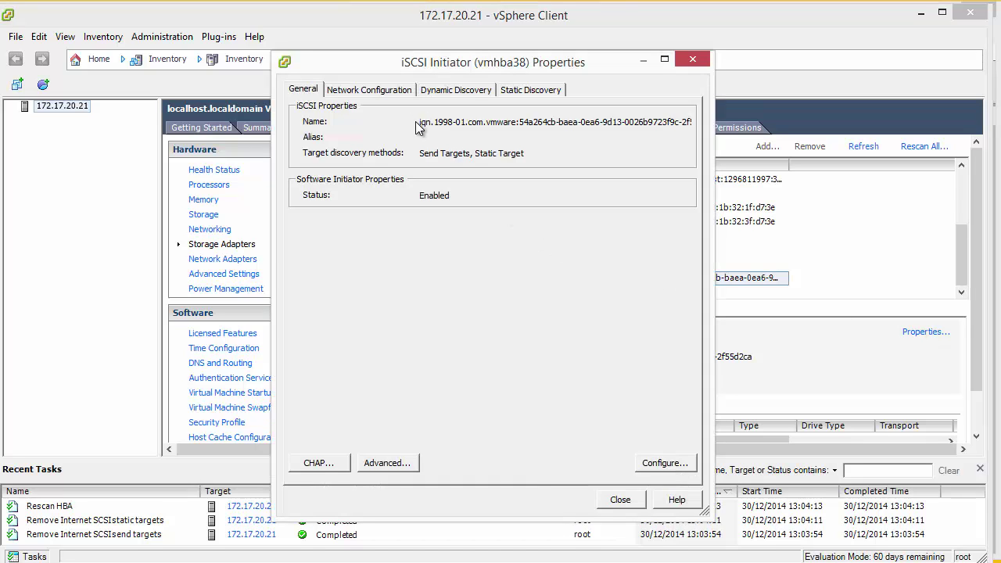
click(422, 123)
drag(426, 125, 774, 148)
right_click(671, 127)
click(704, 175)
click(620, 499)
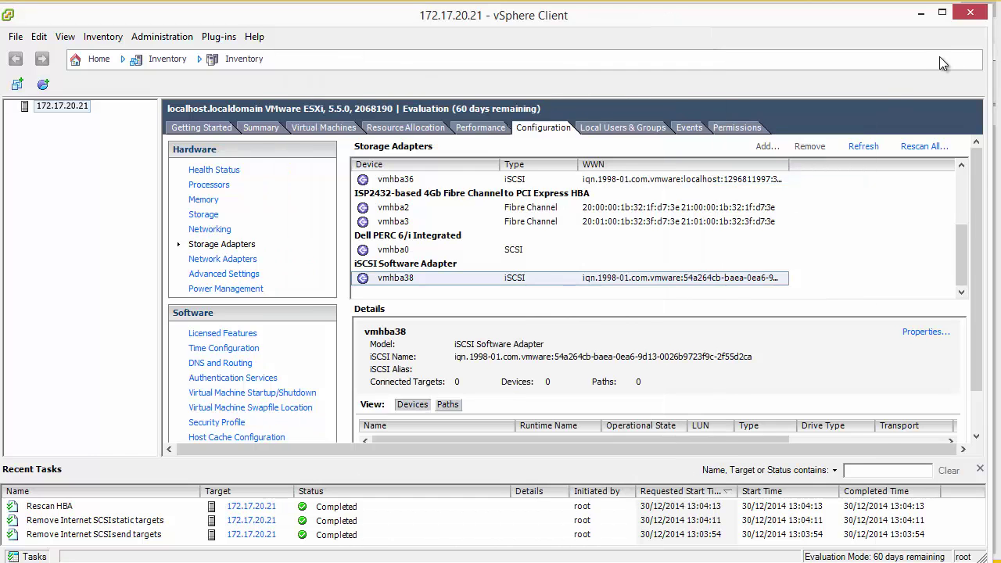
click(920, 13)
key(ctrl+v)
Finish creating Vmware host Group and select it for the LUN mapping, ready for an ID.
click(463, 241)
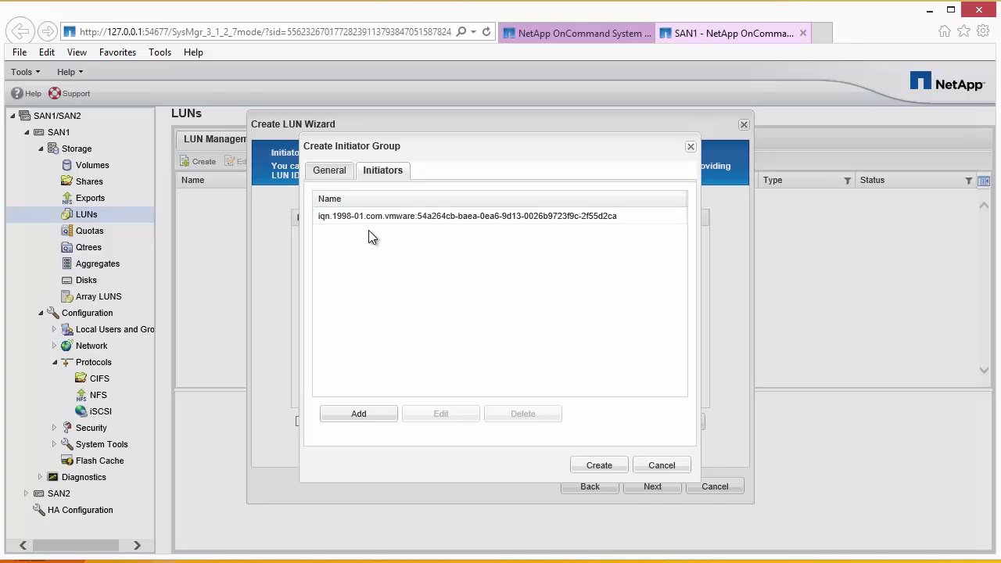
click(329, 171)
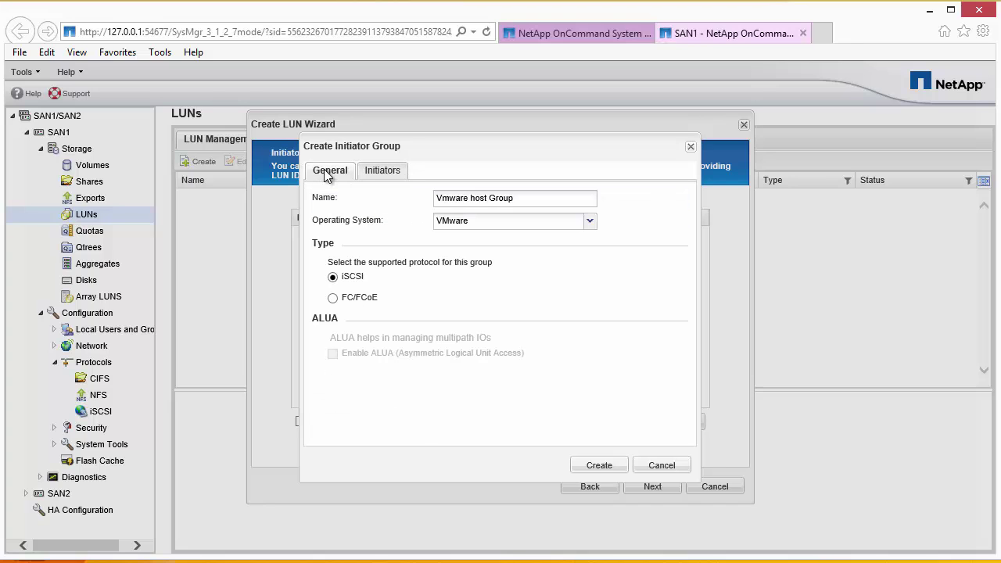
click(374, 172)
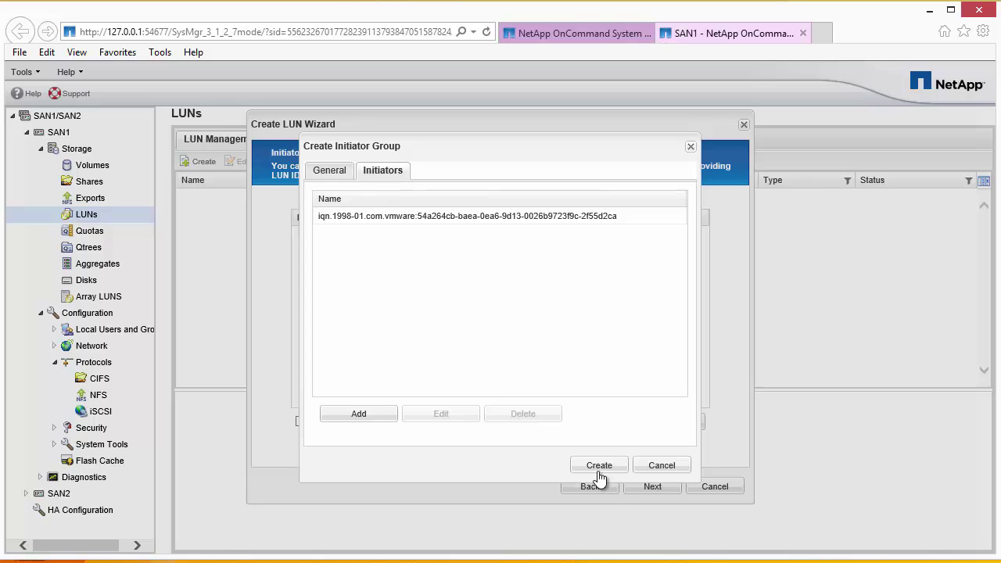
click(599, 465)
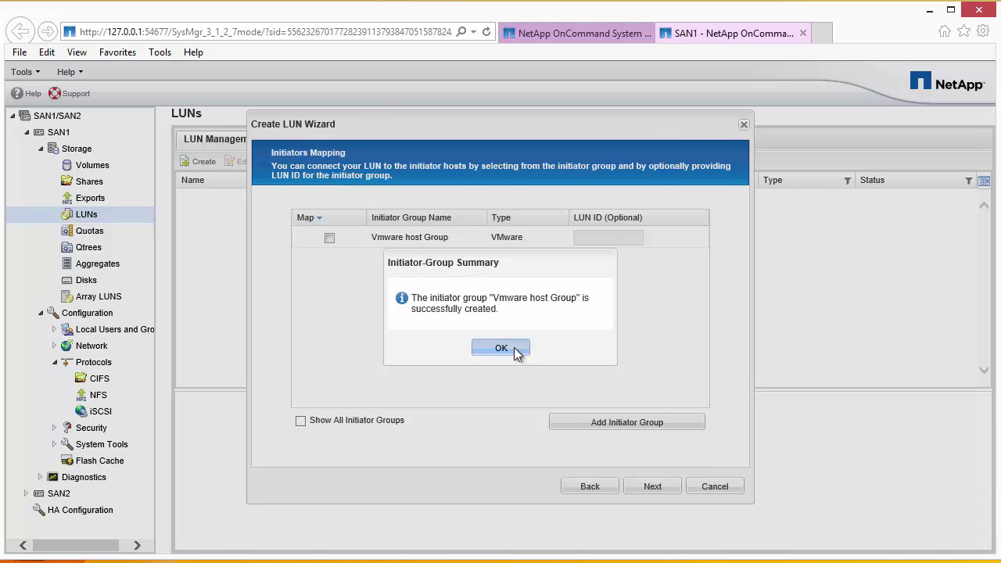
click(512, 348)
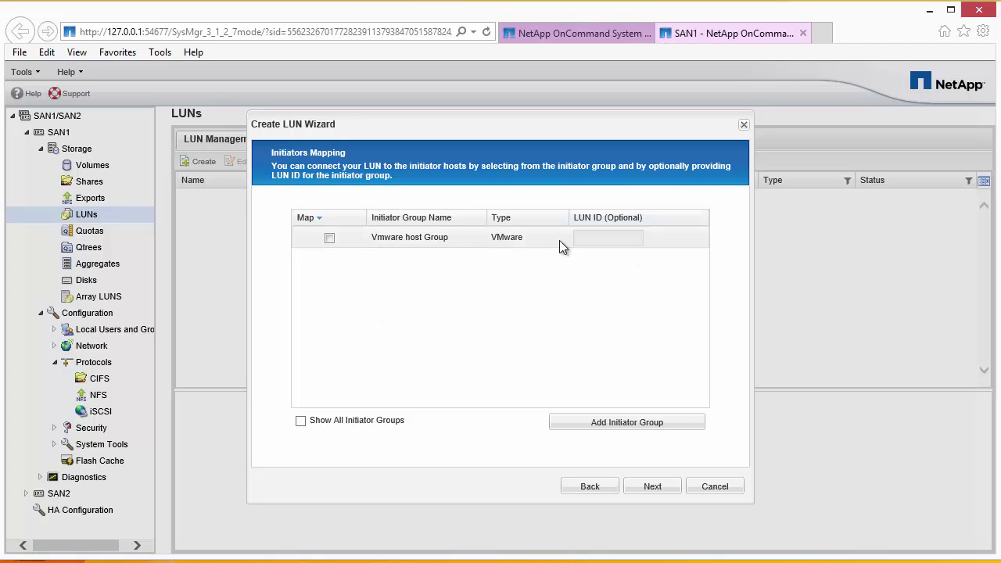
click(329, 240)
click(607, 239)
Set LUN ID 1, create Test_lun, and check the Initiator Groups and LUN lists.
text(1)
click(644, 488)
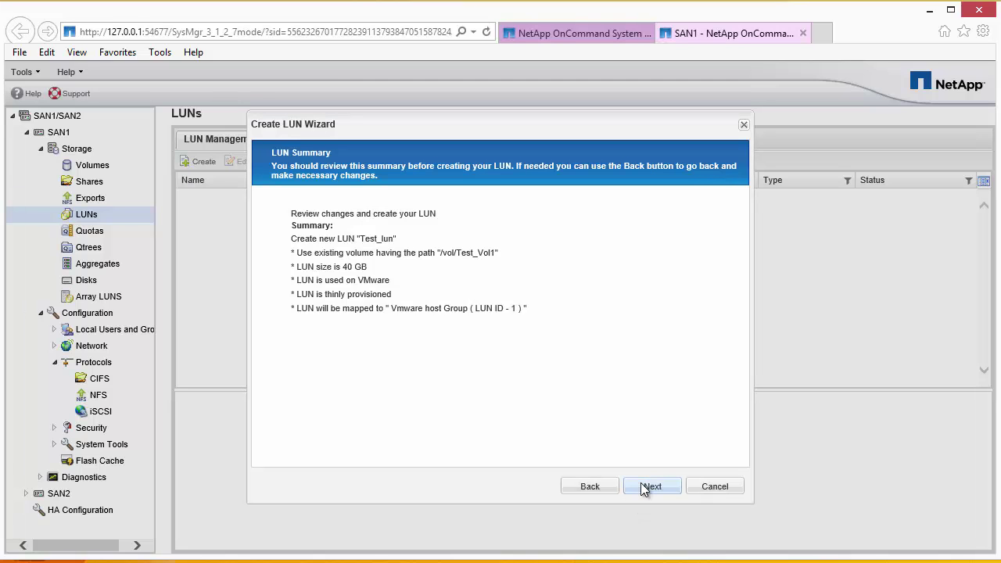
click(641, 485)
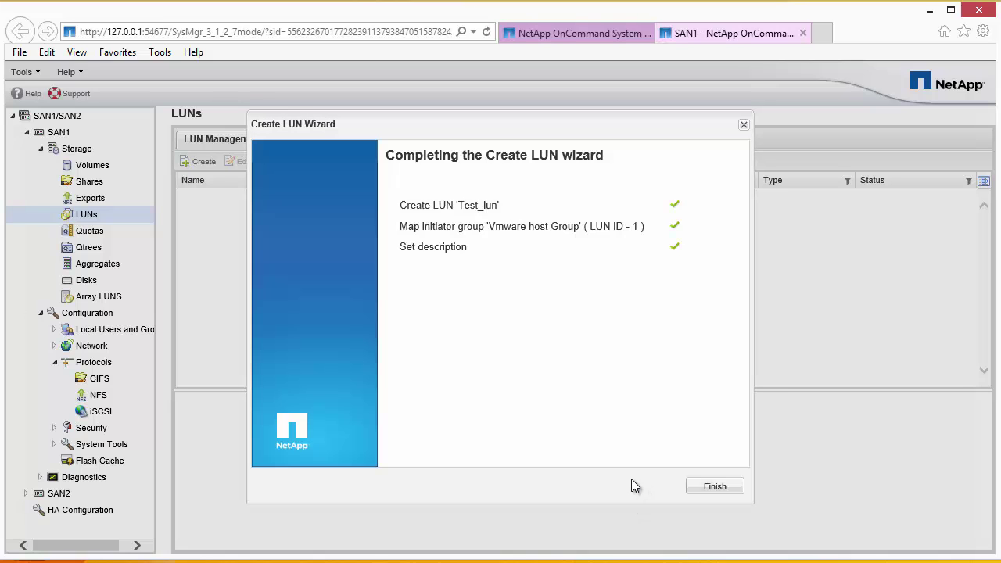
click(707, 488)
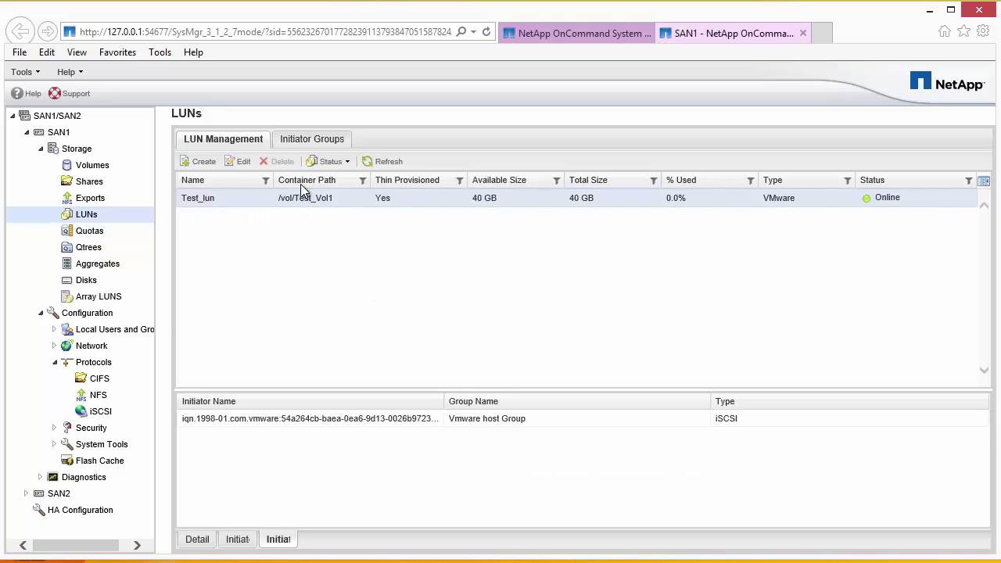
click(302, 141)
click(249, 142)
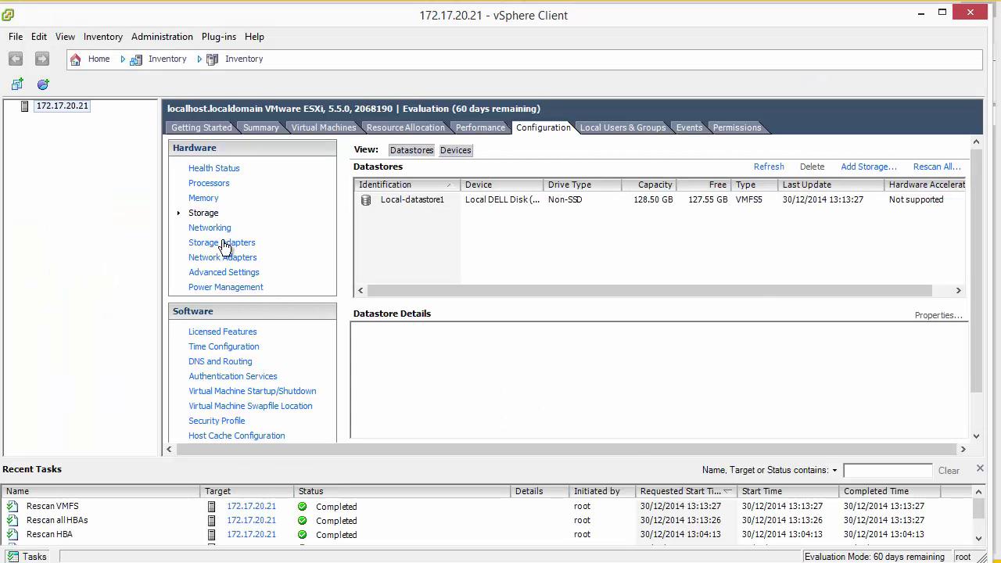
Add 172.30.20.30 as a dynamic-discovery send target on iSCSI adapter vmhba38.
click(212, 244)
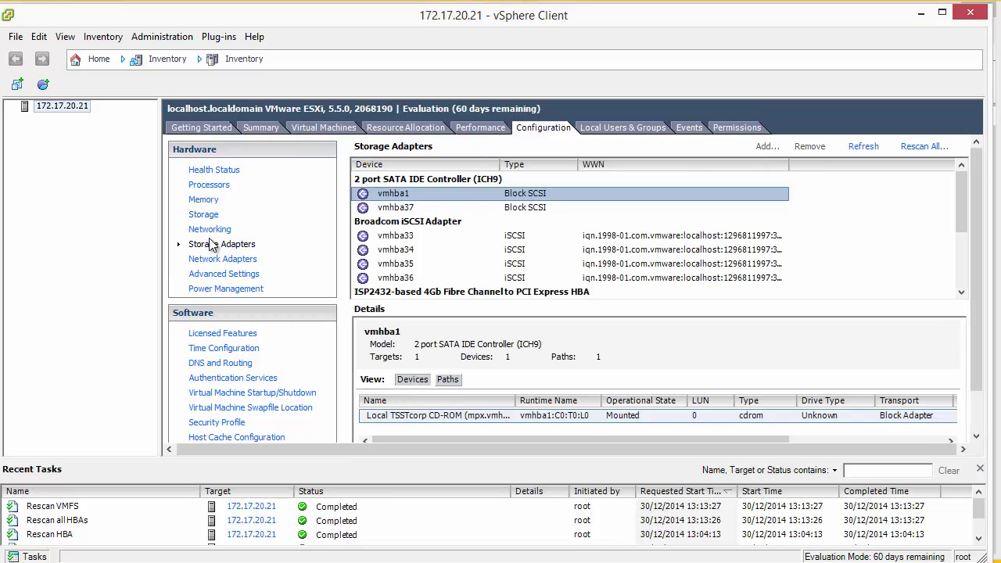
drag(959, 188, 960, 291)
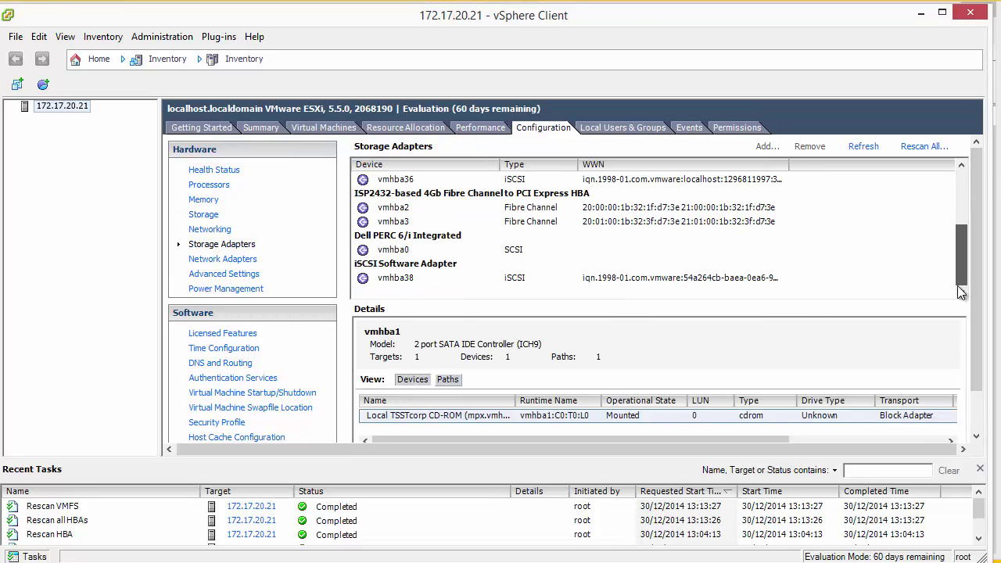
click(407, 278)
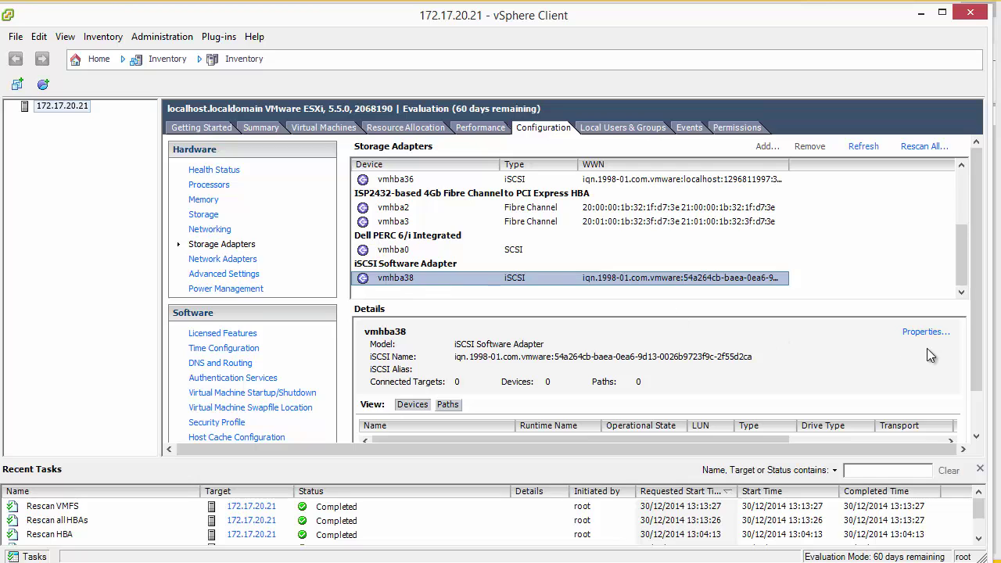
click(923, 334)
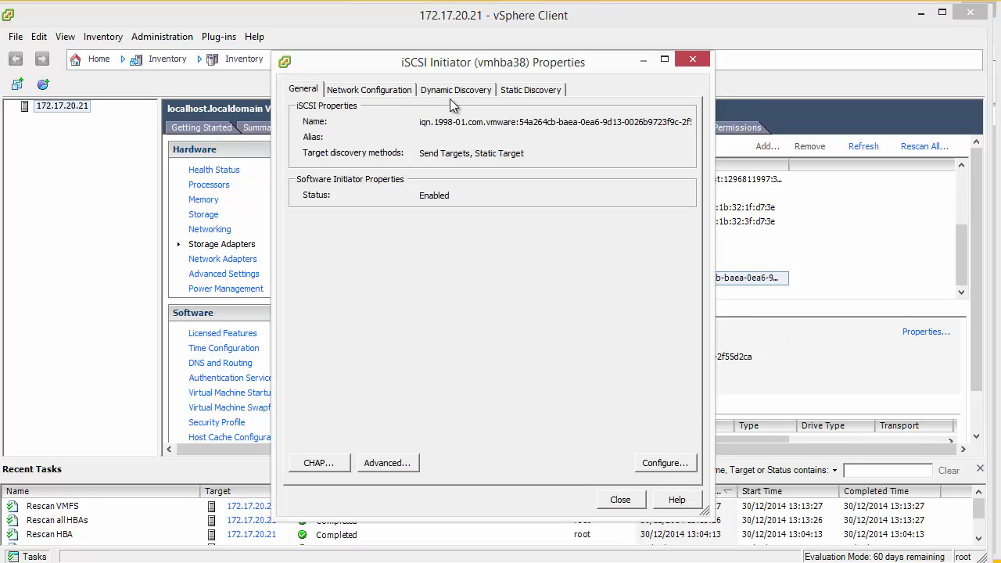
click(455, 91)
click(555, 470)
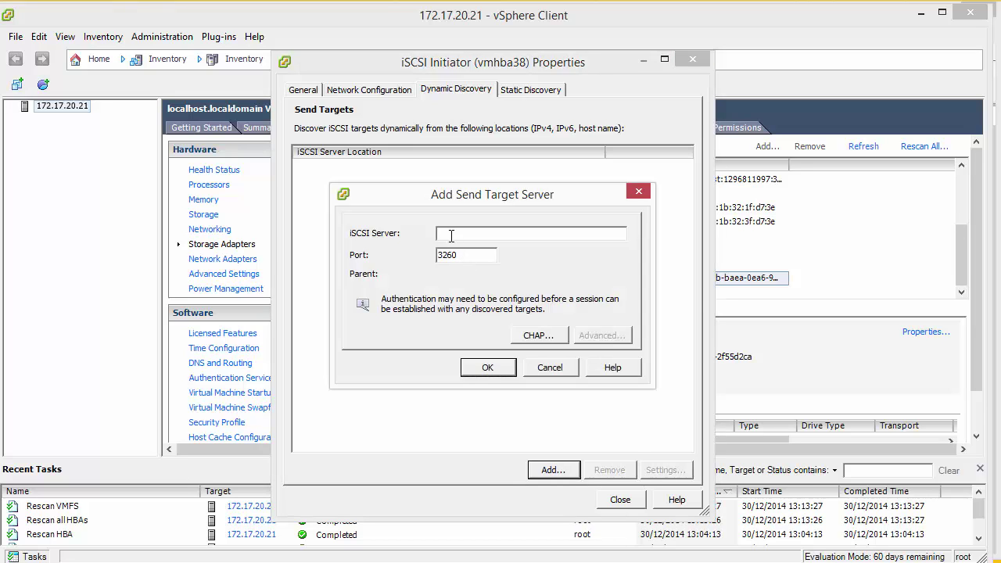
text(172.30.20.30)
click(486, 369)
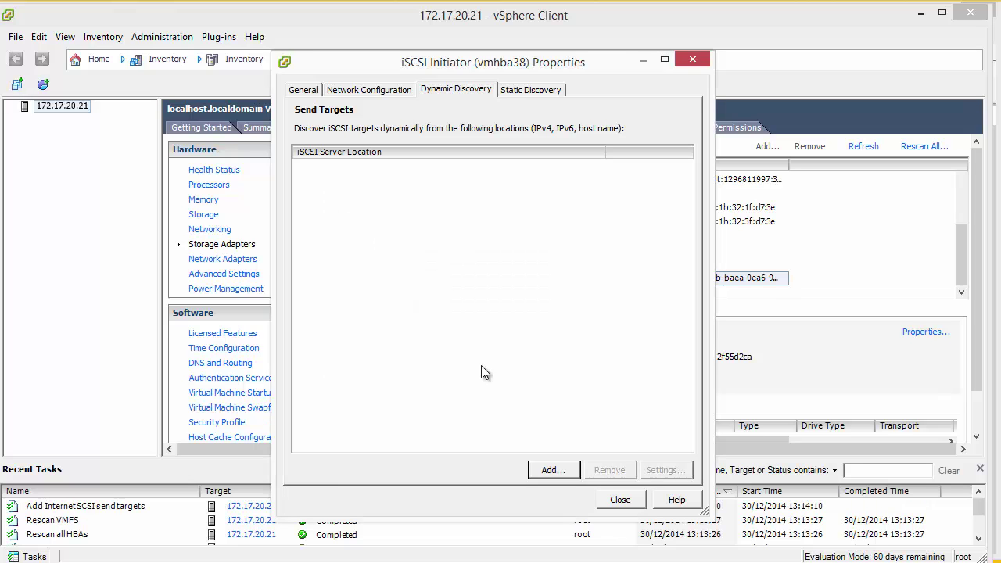
click(619, 500)
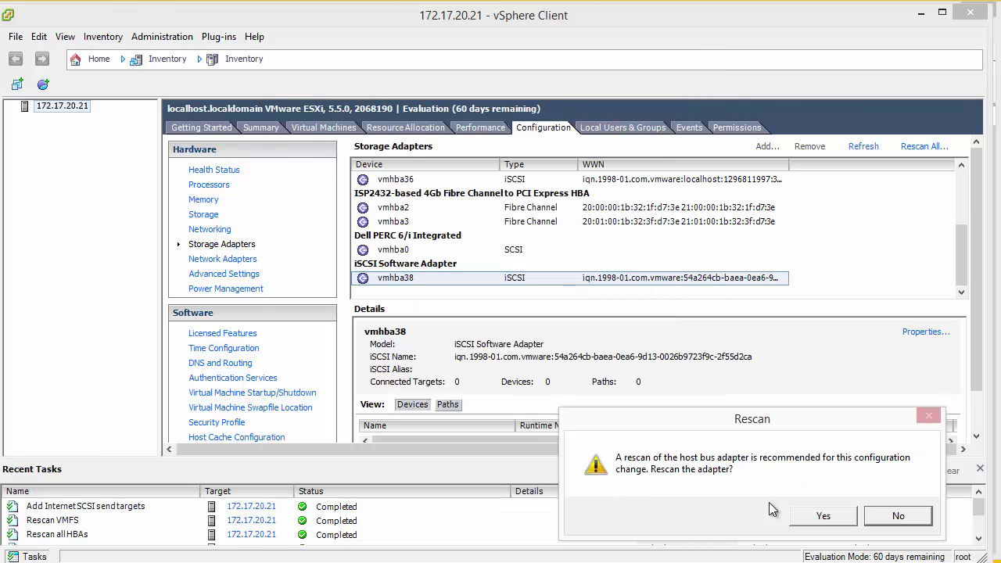
Rescan vmhba38, verify its active path to NetApp LUN 1, and return to the datastores list.
click(832, 514)
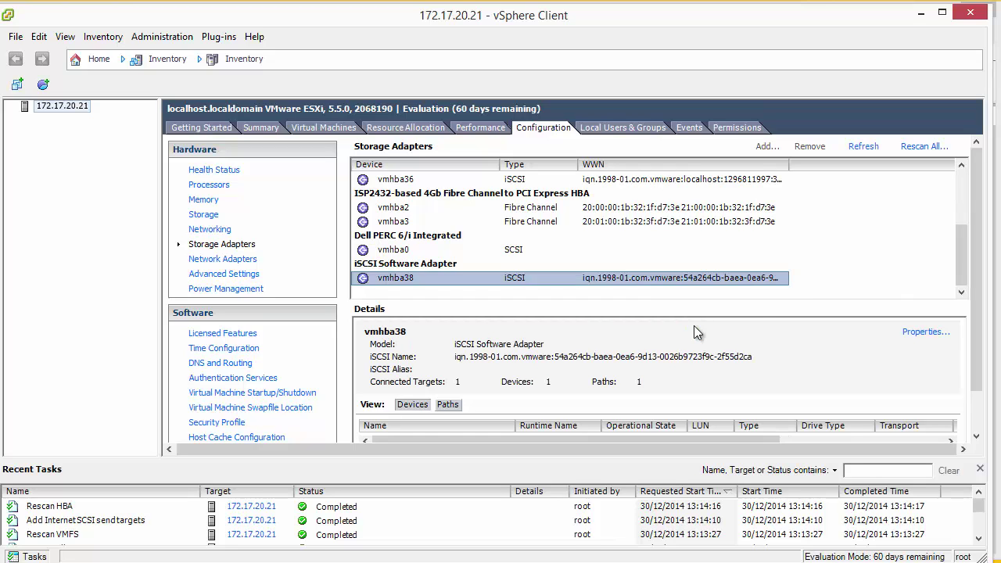
drag(983, 367, 984, 425)
click(447, 355)
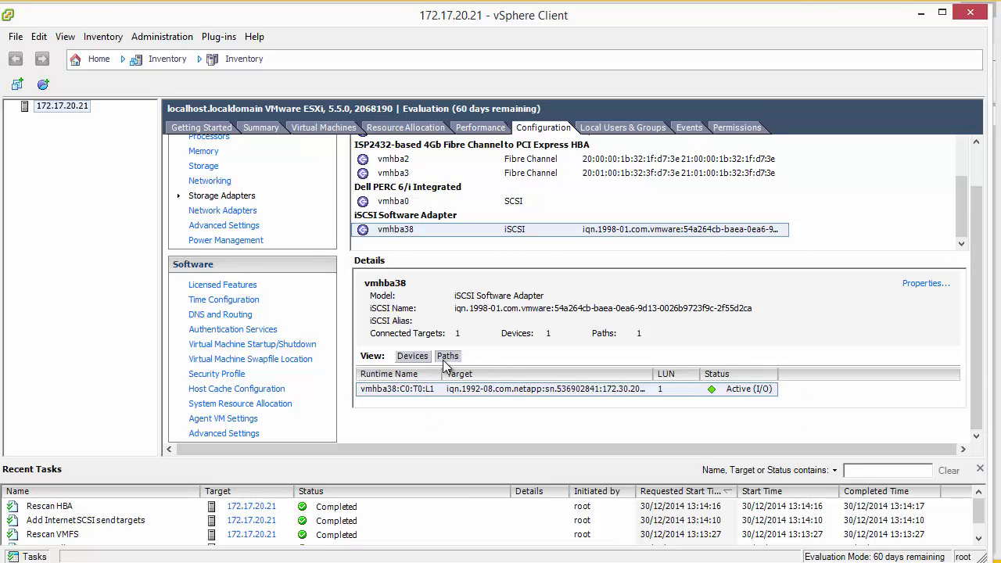
click(500, 389)
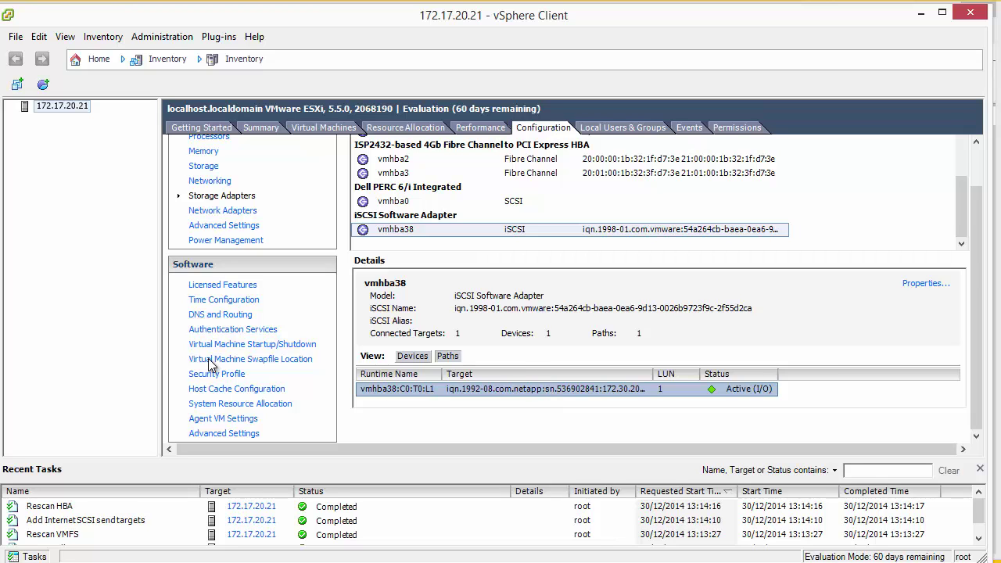
drag(982, 285, 980, 245)
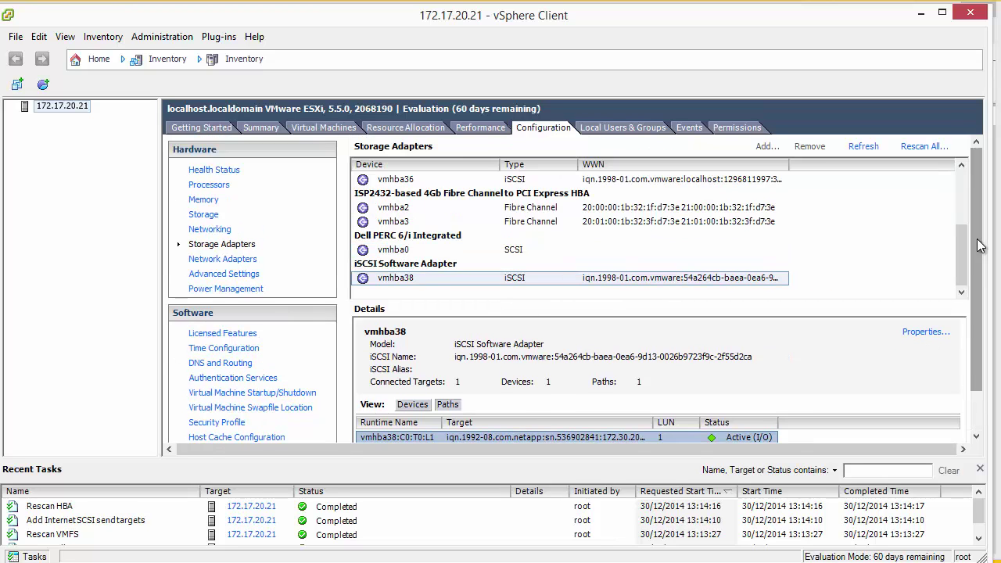
click(217, 218)
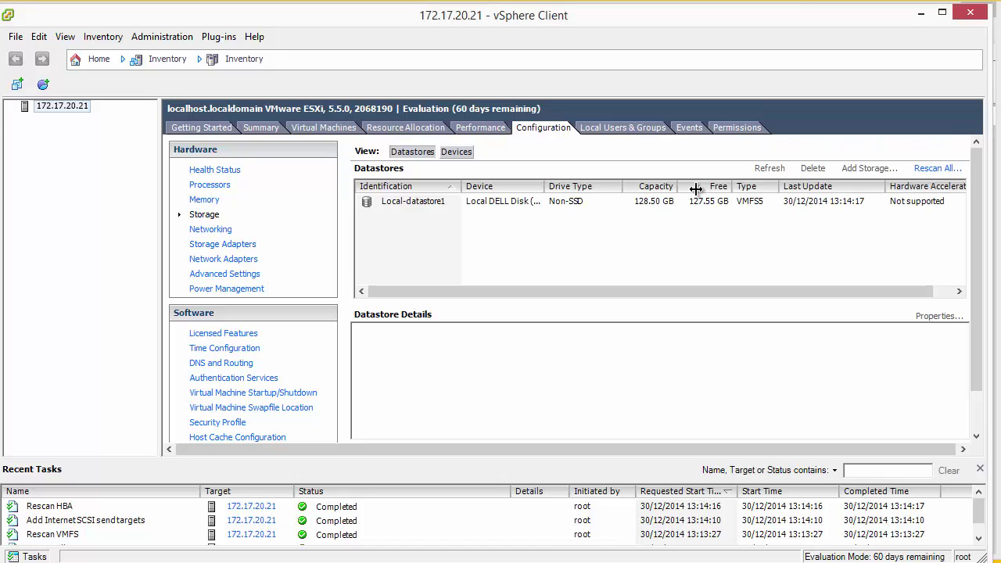
Start a new VMFS-5 datastore on the 40 GB NETAPP iSCSI disk, accepting the disk layout.
click(860, 168)
click(664, 488)
click(439, 191)
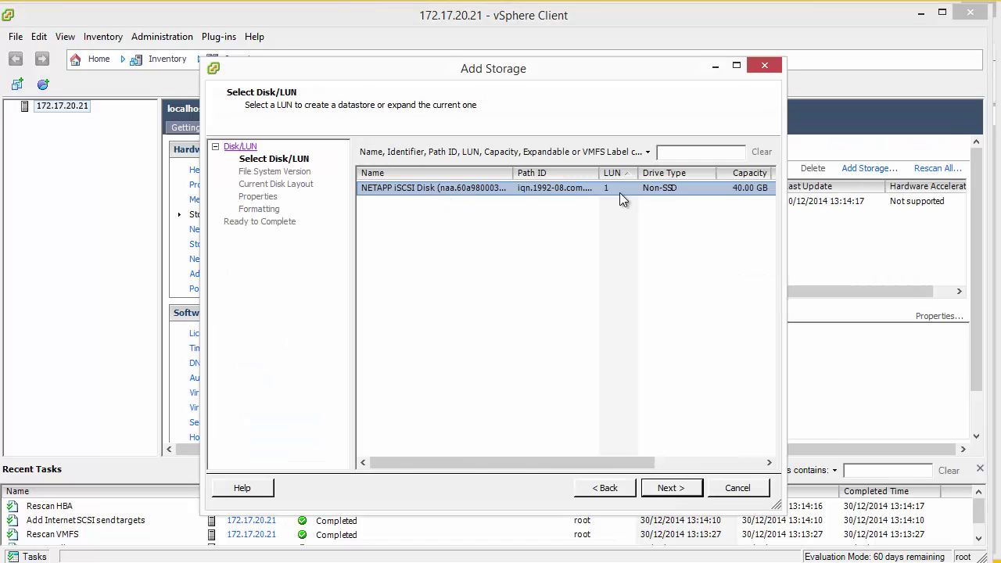
click(668, 488)
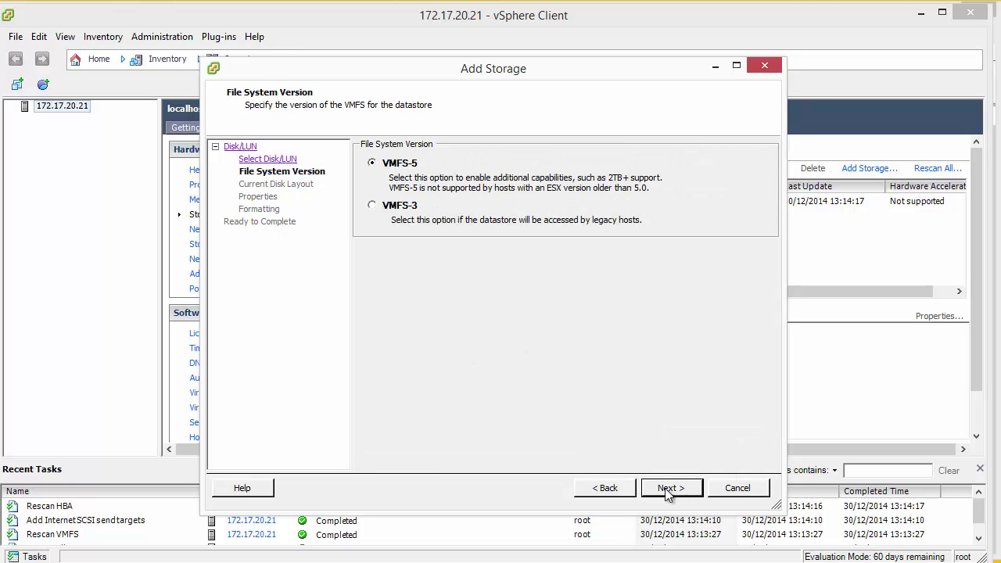
click(667, 490)
click(670, 489)
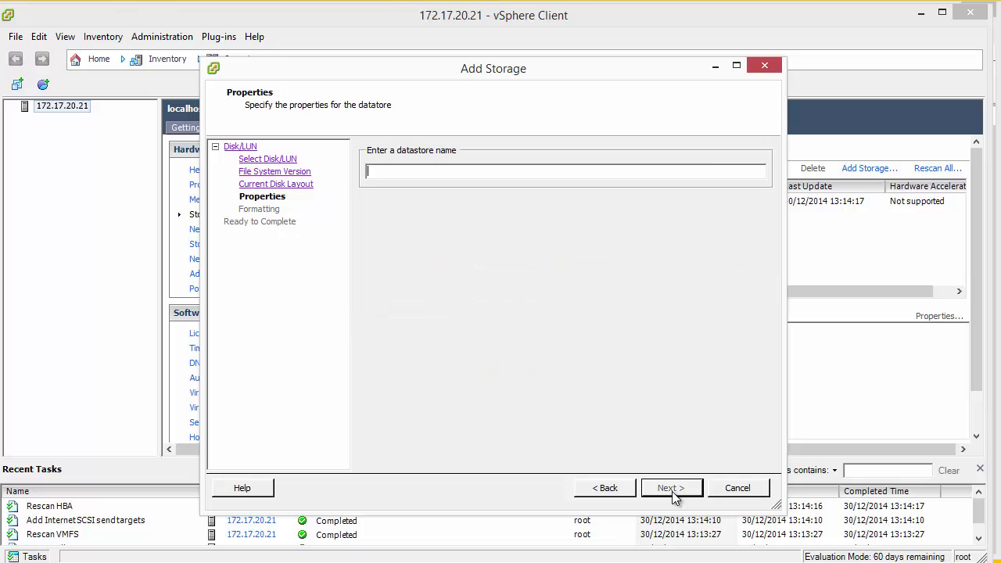
Name the datastore 'Test Lun', use all 40.00 GB of space, and finish creating it.
text(Test Lun)
click(672, 488)
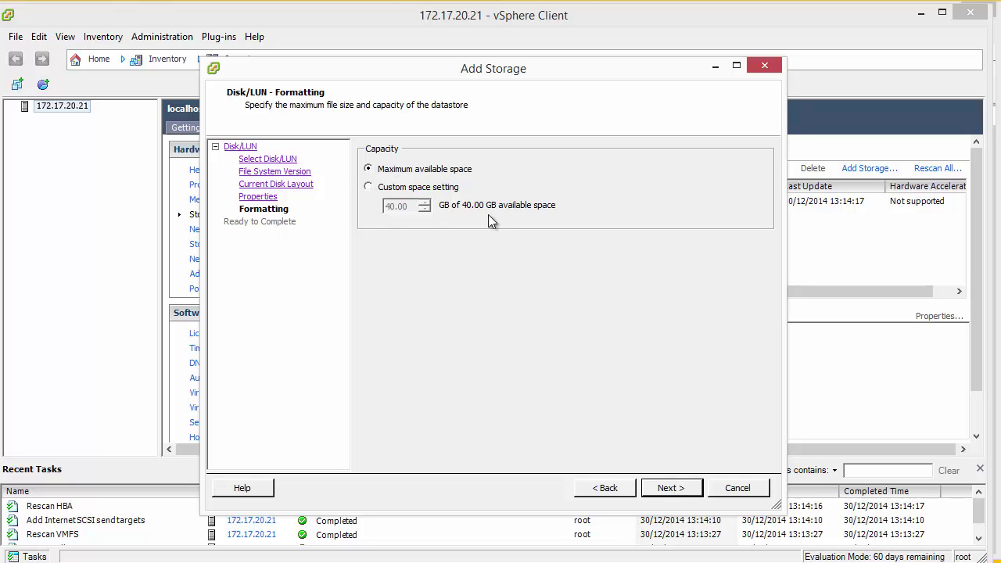
click(671, 487)
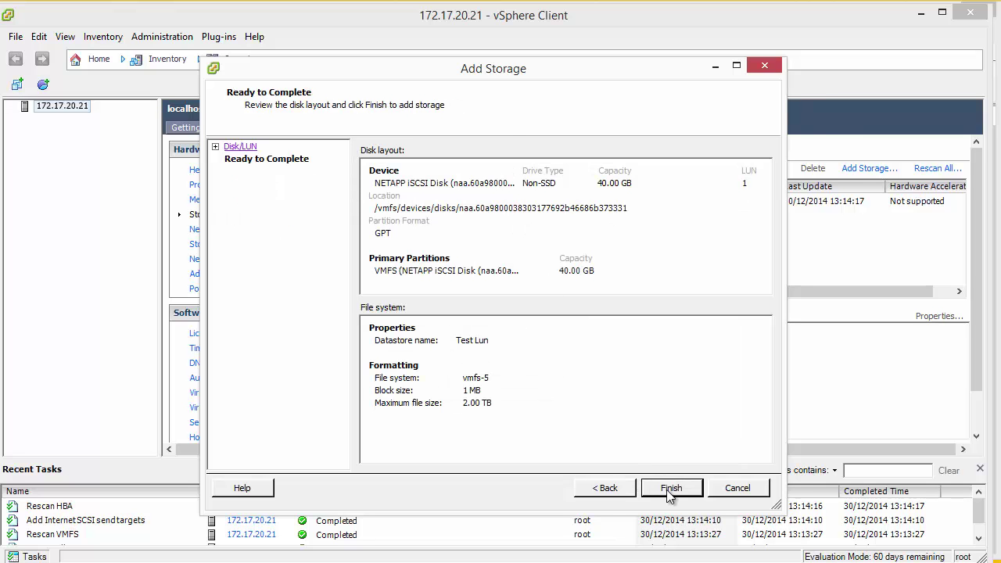
click(668, 487)
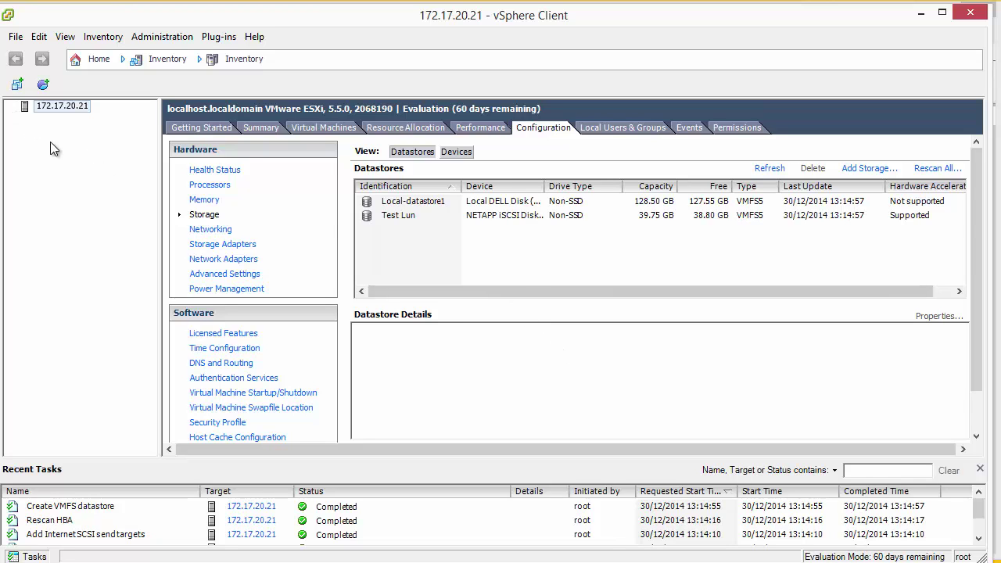
Select the Test Lun datastore to see its 39.75 GB capacity and 38.80 GB free.
click(426, 221)
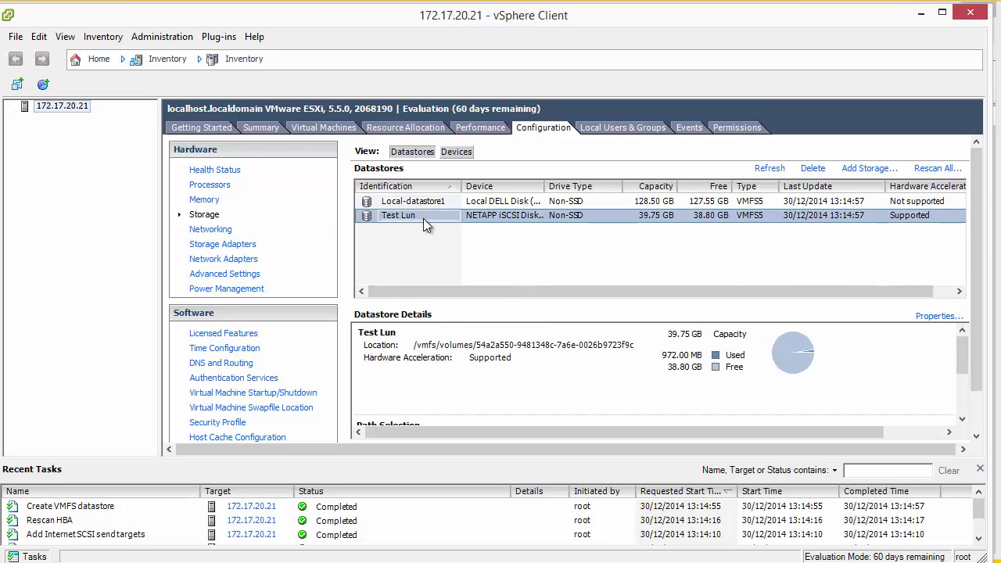